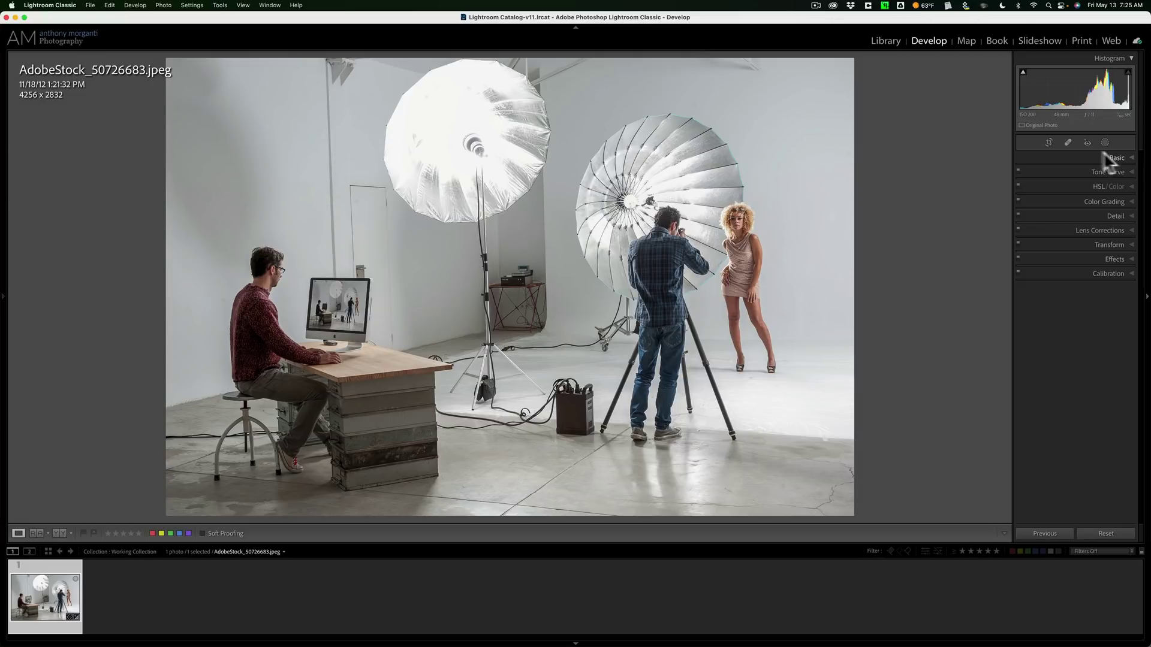
- Crop the studio photo tightly around the blonde model's head, to about 231 x 205 pixels
left_click(1049, 143)
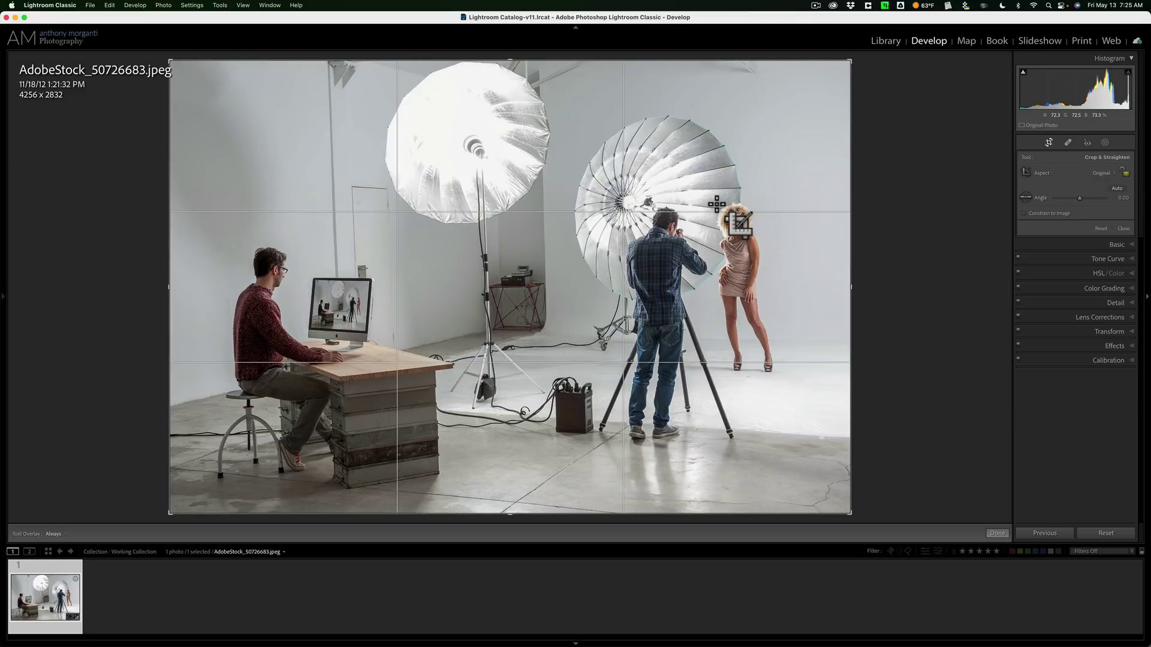
left_click_drag(717, 205, 752, 236)
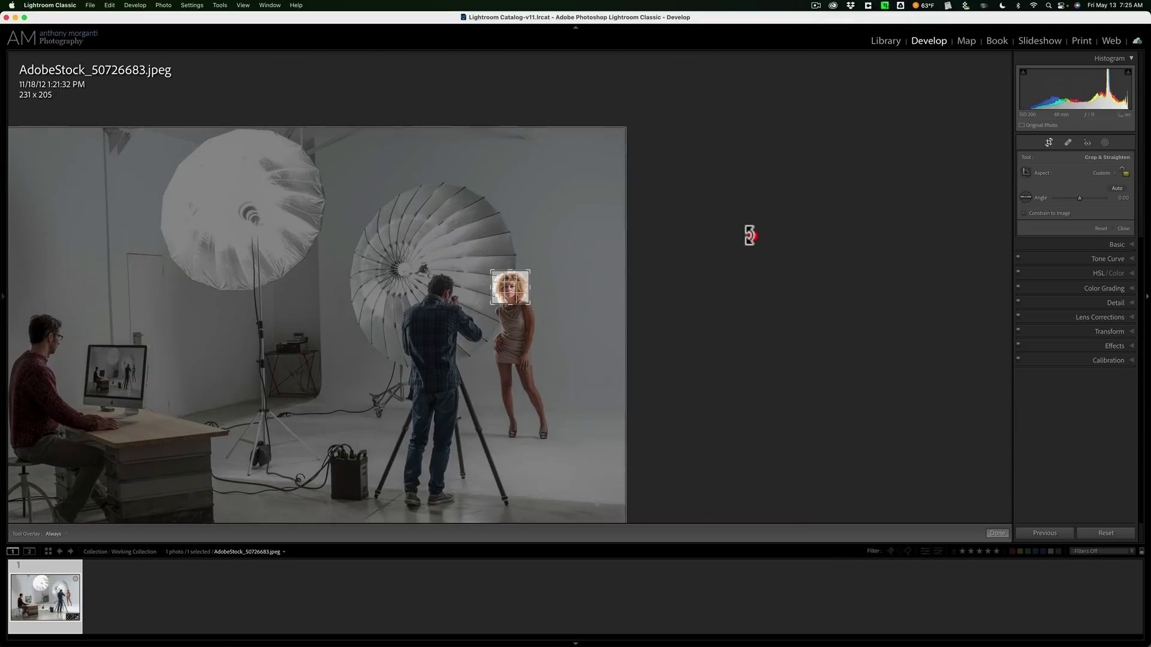
left_click(997, 533)
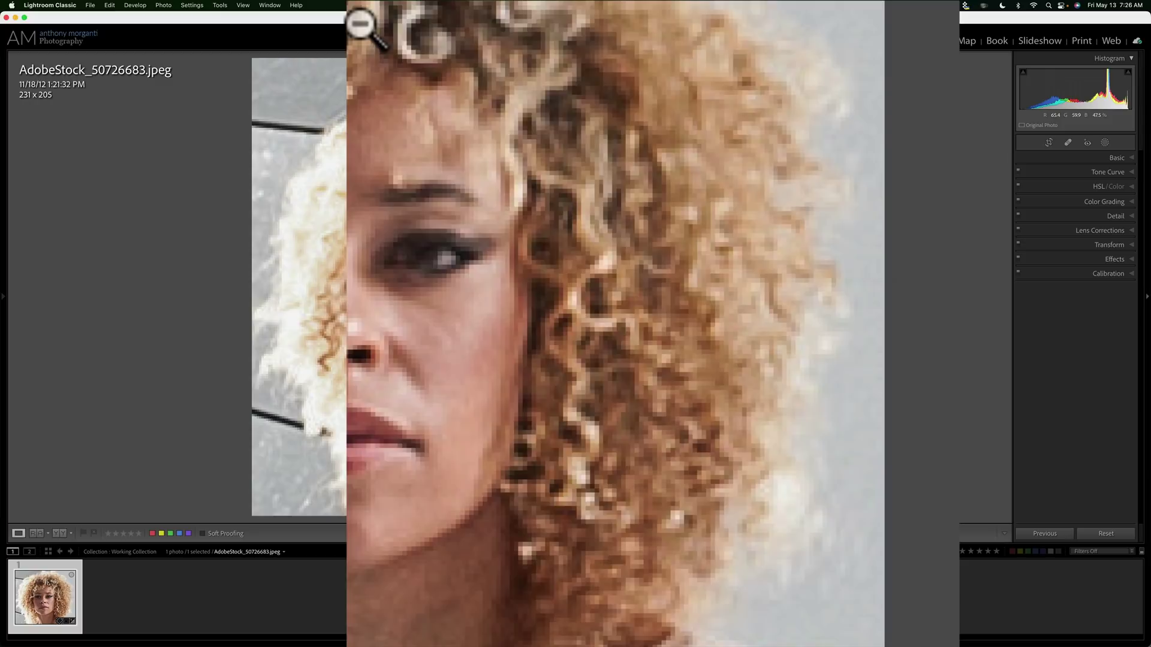
- Send a copy of the cropped photo with Lightroom adjustments to Topaz Gigapixel AI for editing
right_click(361, 26)
mouse_move(554, 192)
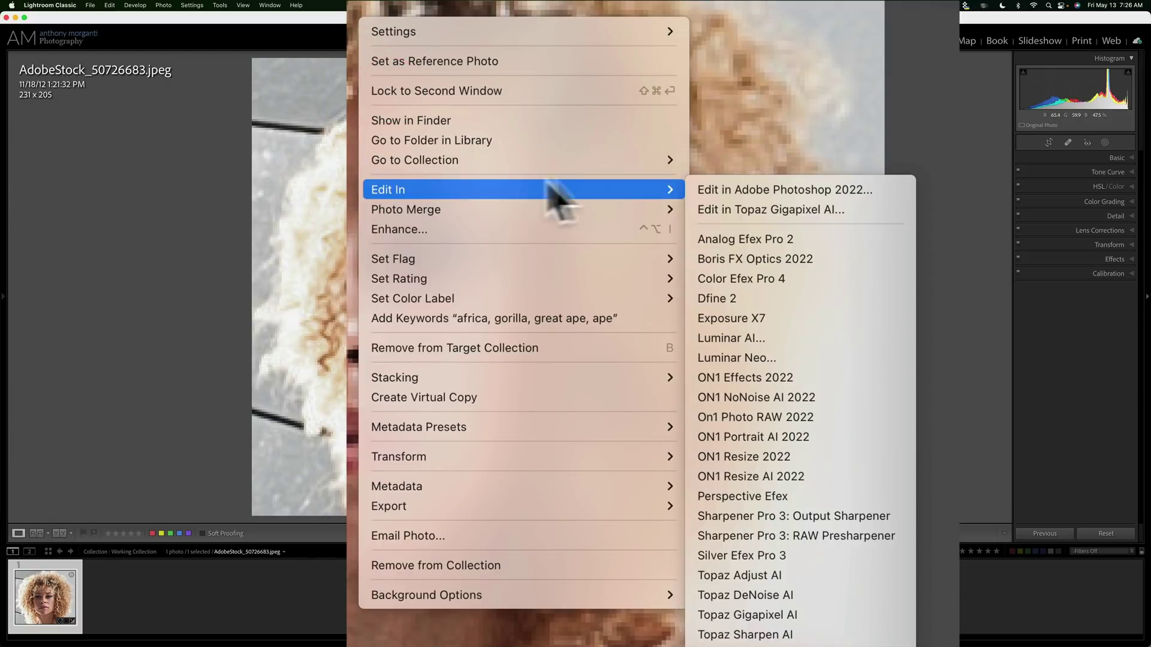
left_click(766, 610)
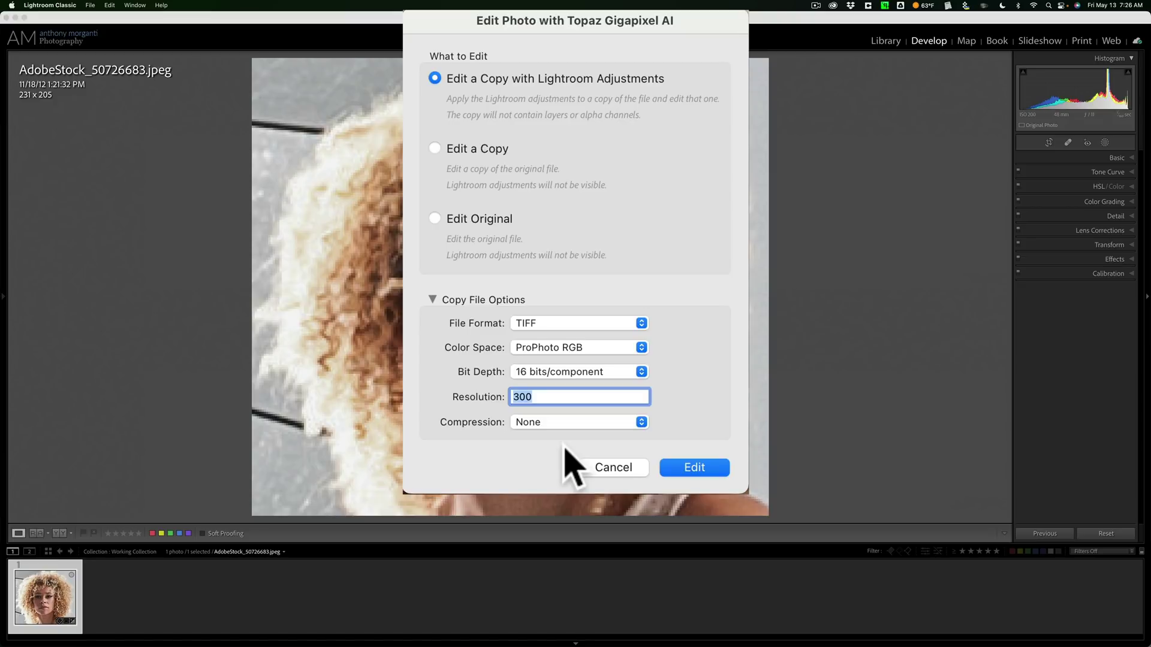
left_click(700, 469)
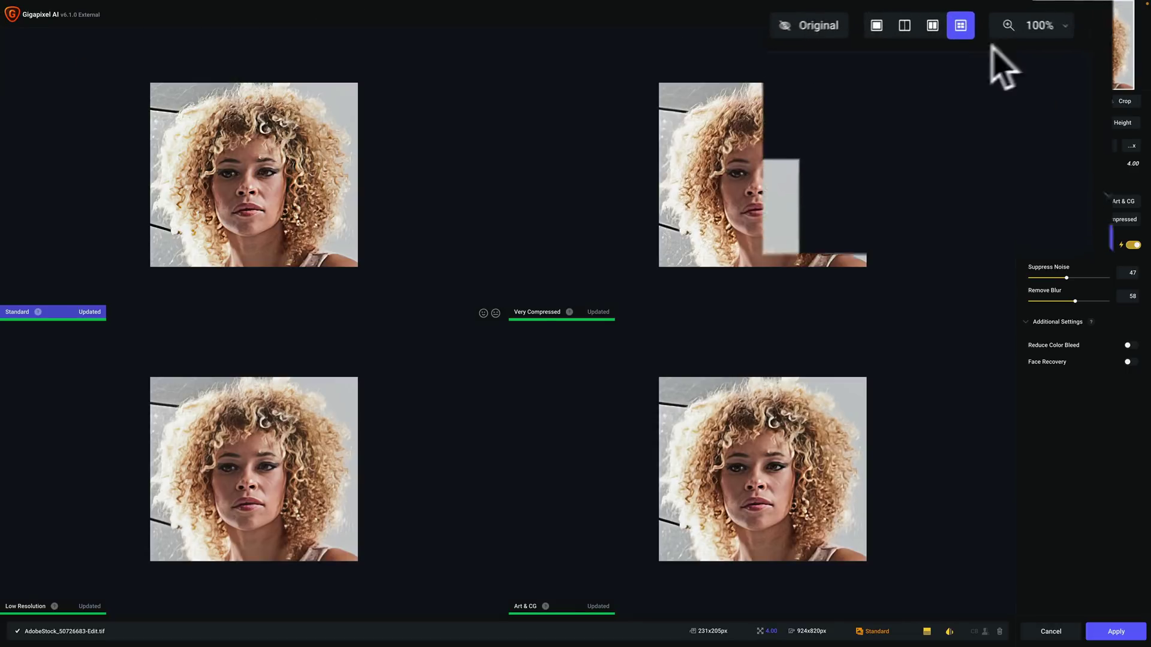
- Magnify the four-way model comparison to 252%
left_click(1064, 28)
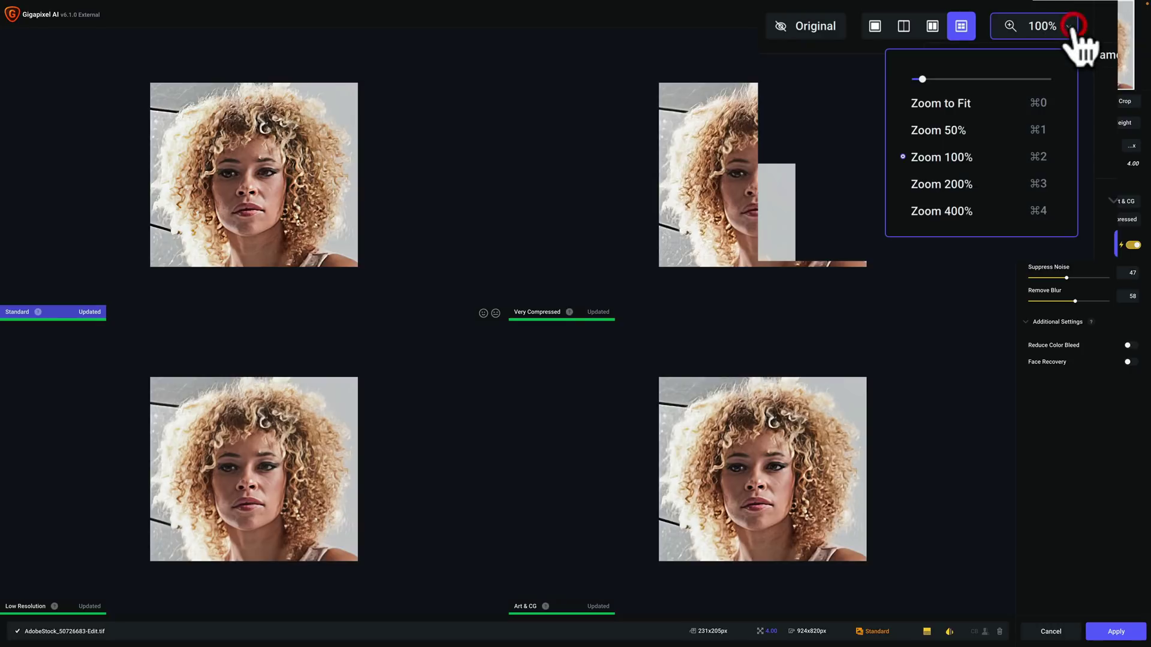
left_click_drag(920, 78, 942, 79)
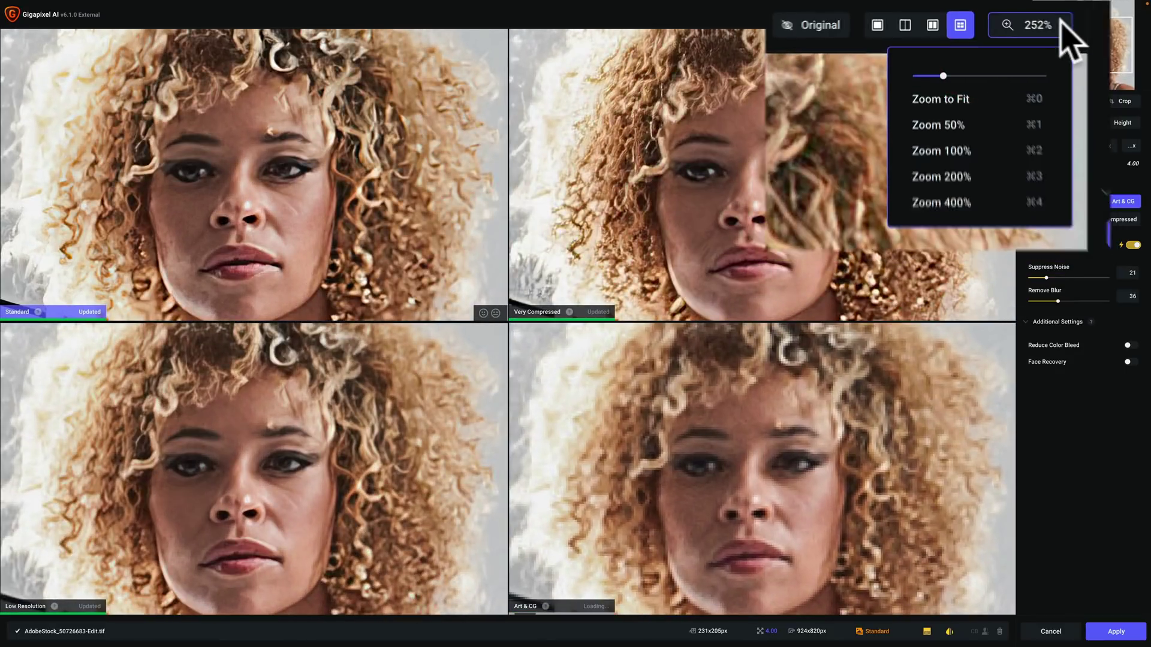
left_click(1001, 14)
left_click(1004, 14)
left_click(1013, 15)
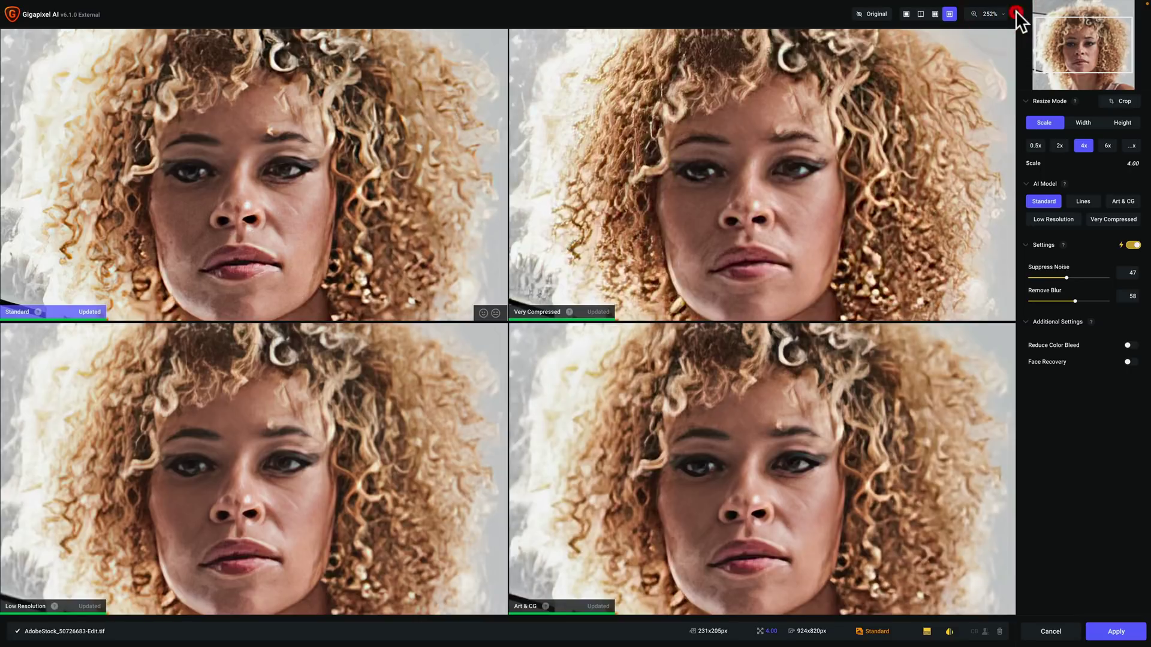
- Compare the Standard, Very Compressed and Low Resolution previews in turn against the original image
left_click(264, 159)
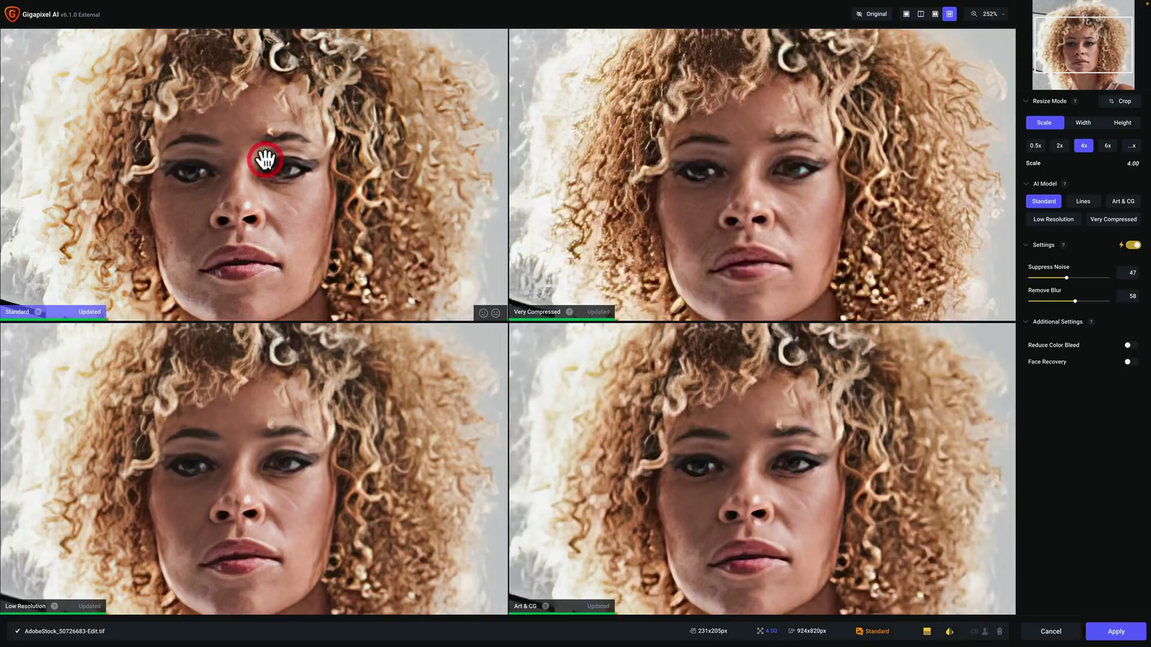
left_click(286, 128)
left_click(286, 126)
left_click(835, 170)
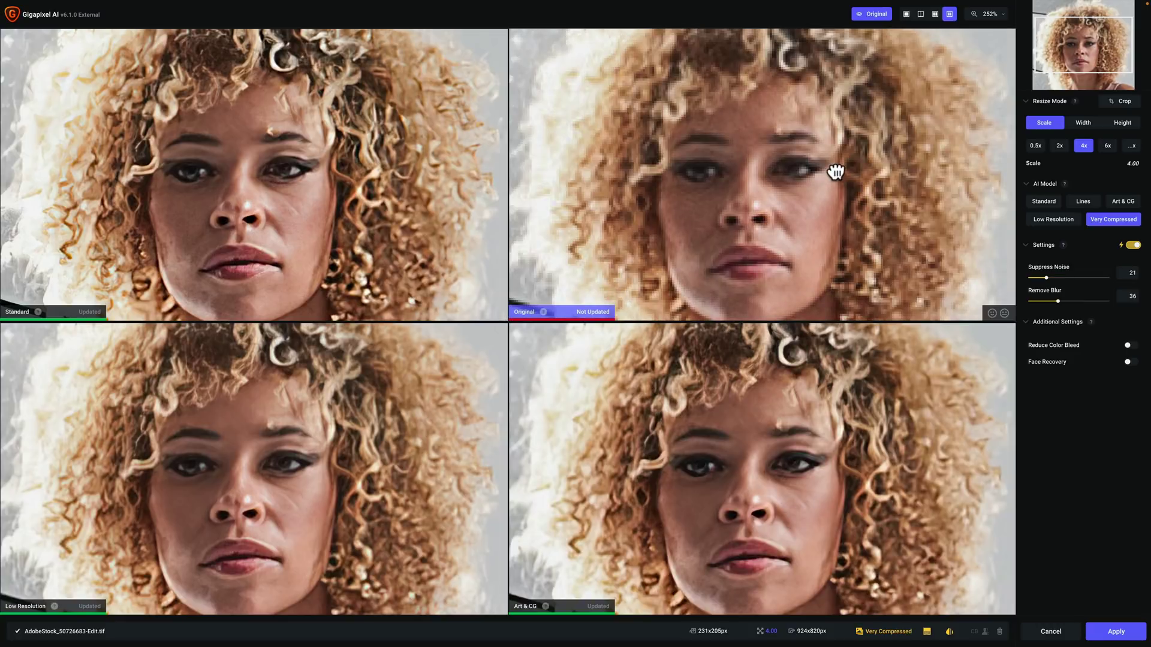
left_click(833, 170)
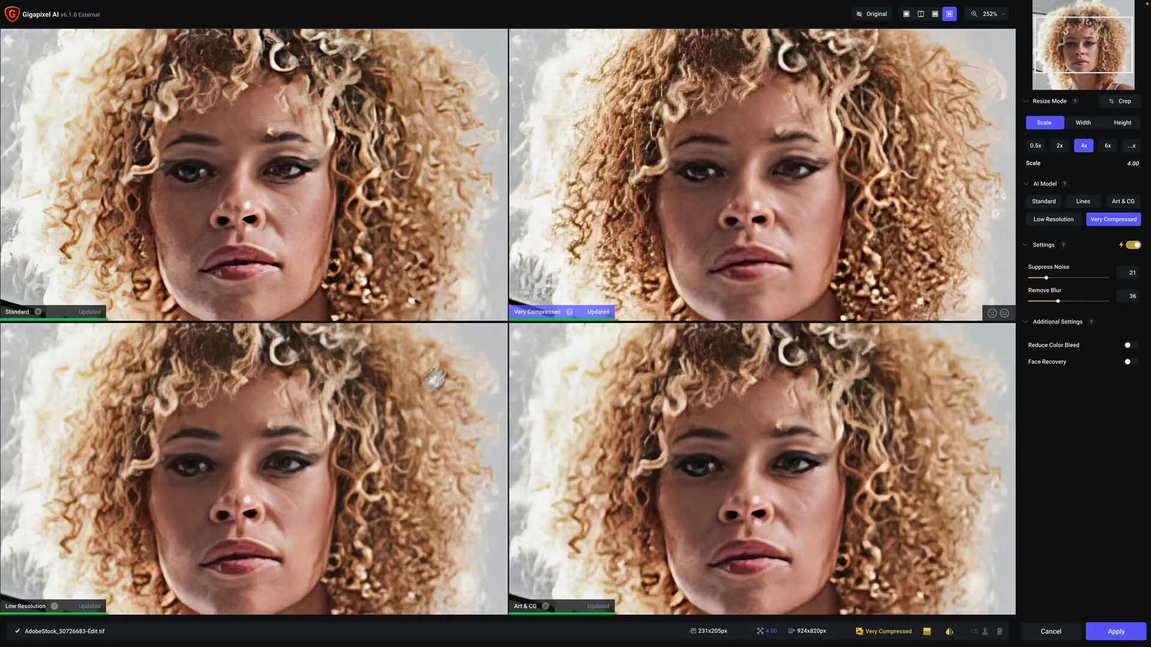
left_click(352, 430)
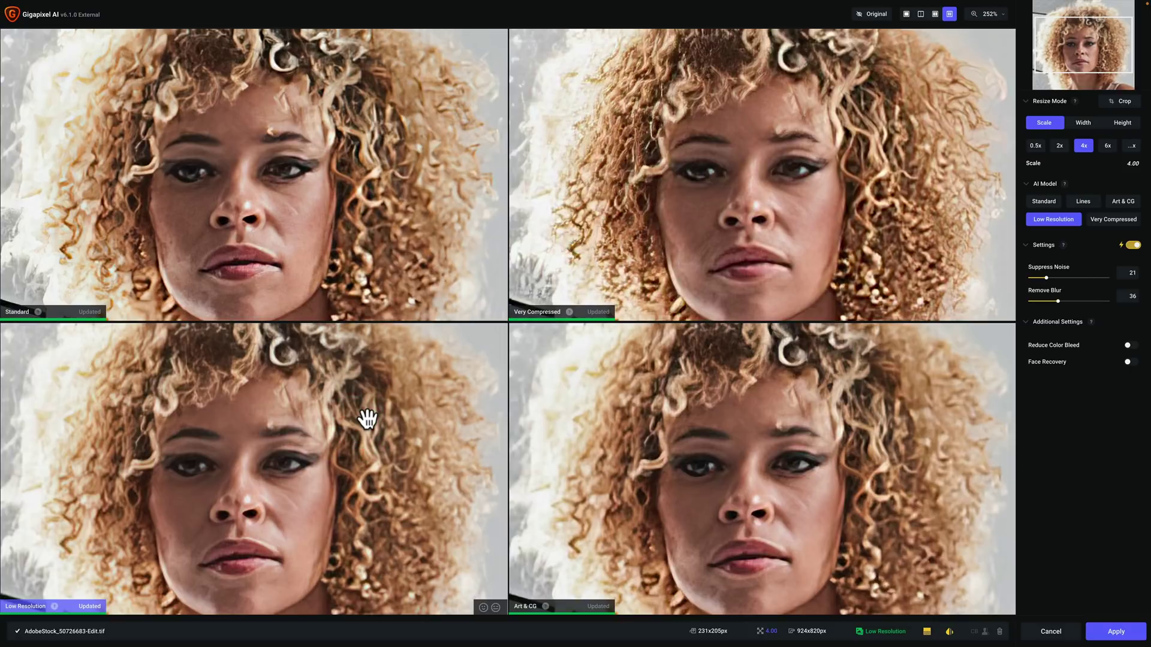
left_click(368, 420)
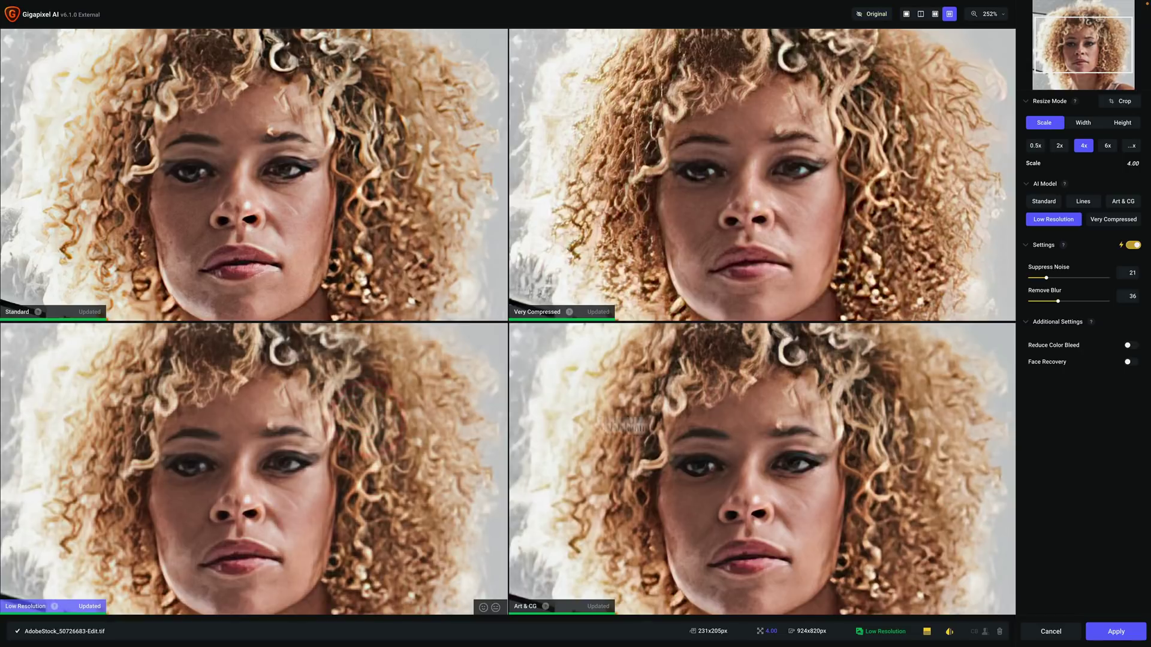
- Try the Lines AI model in the Art & CG preview, and switch that preview back to Art & CG
left_click(838, 409)
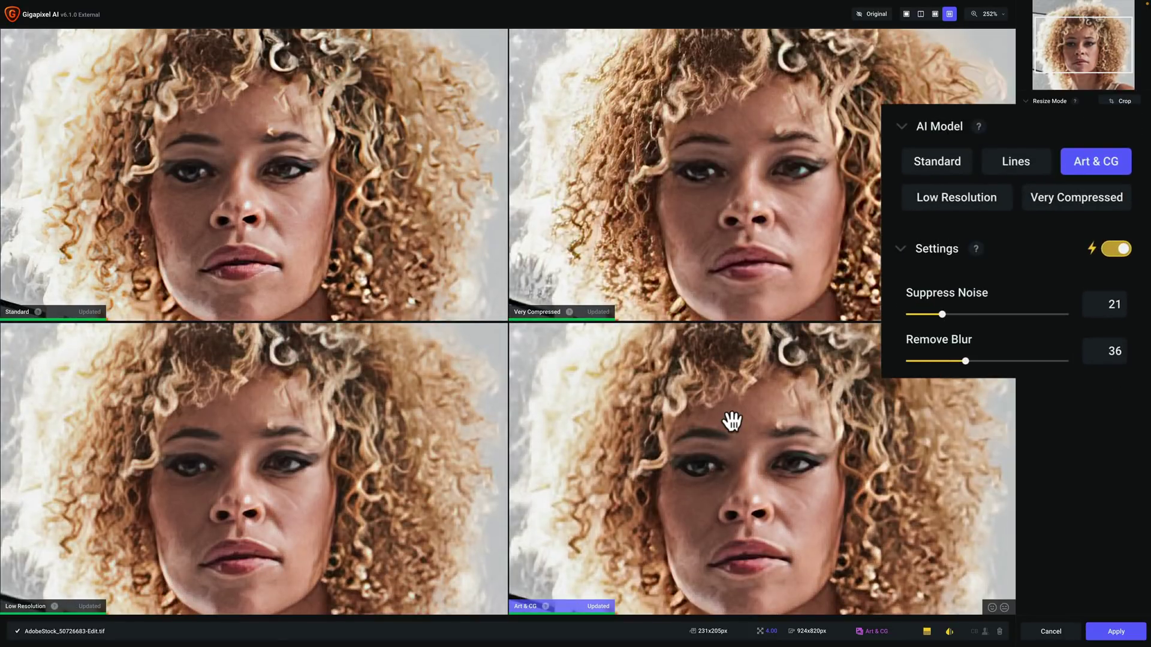
left_click(1001, 163)
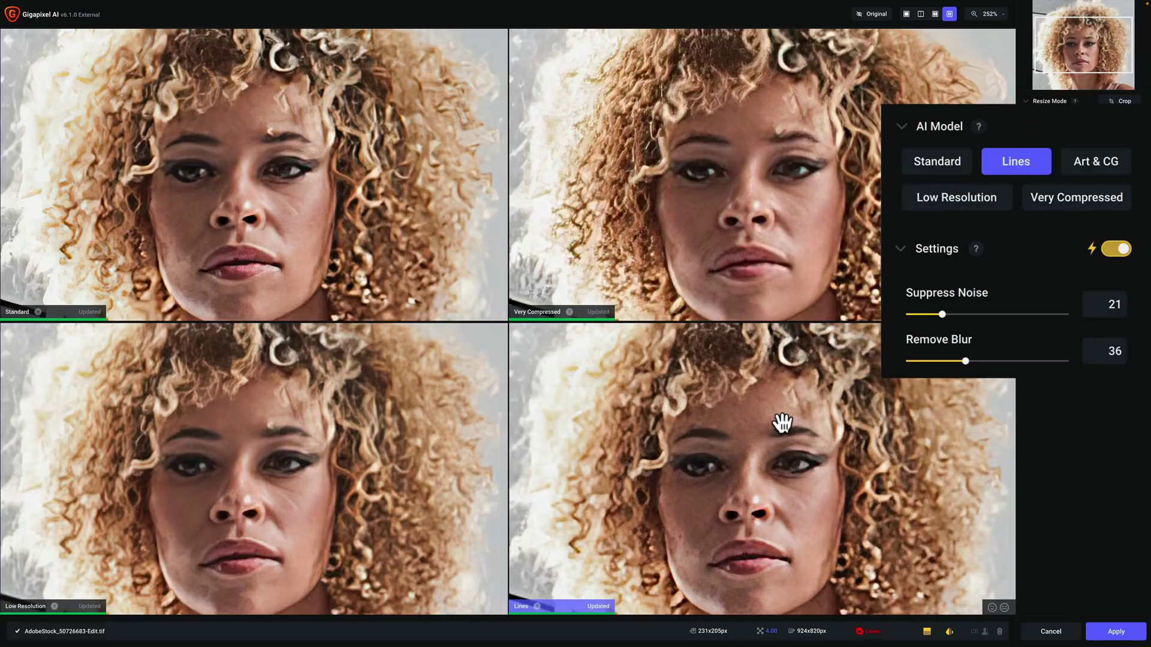
left_click(1097, 165)
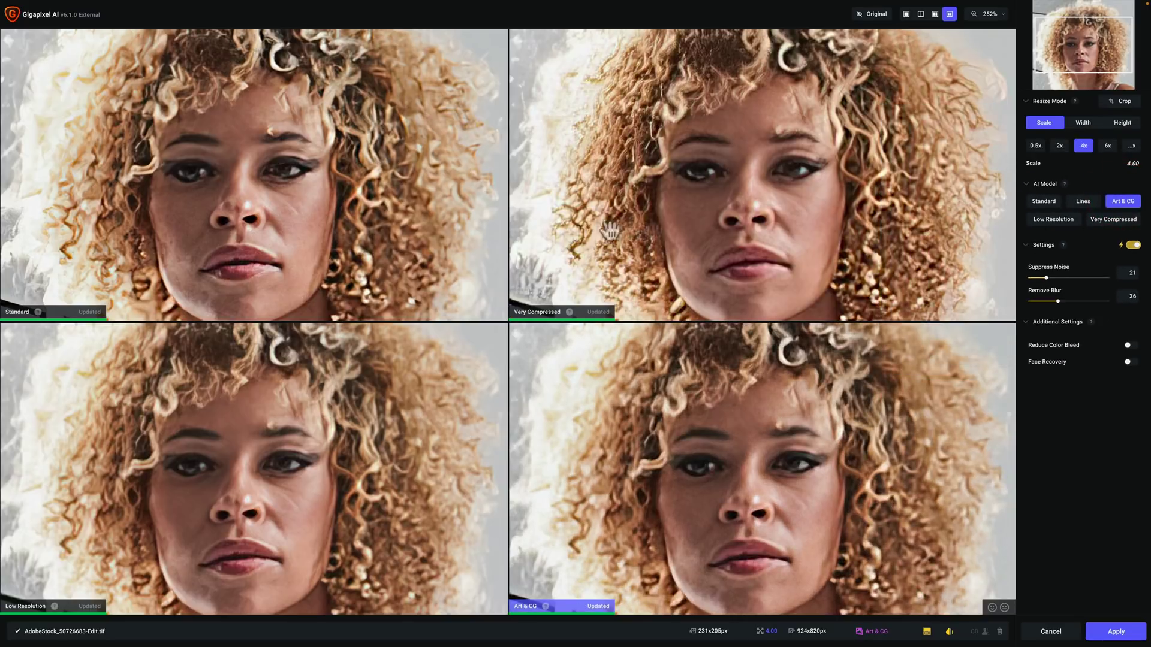
- Enable Face Recovery for the Standard preview with a strength of 50, and compare the result against the original
left_click(325, 211)
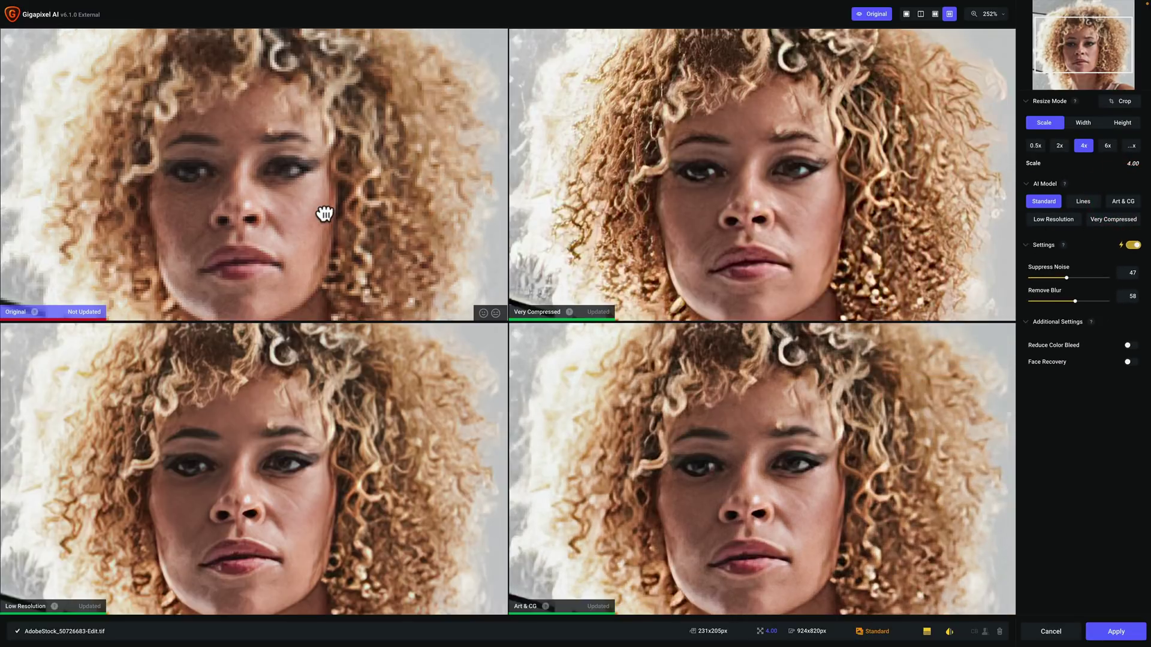
left_click_drag(324, 214, 323, 211)
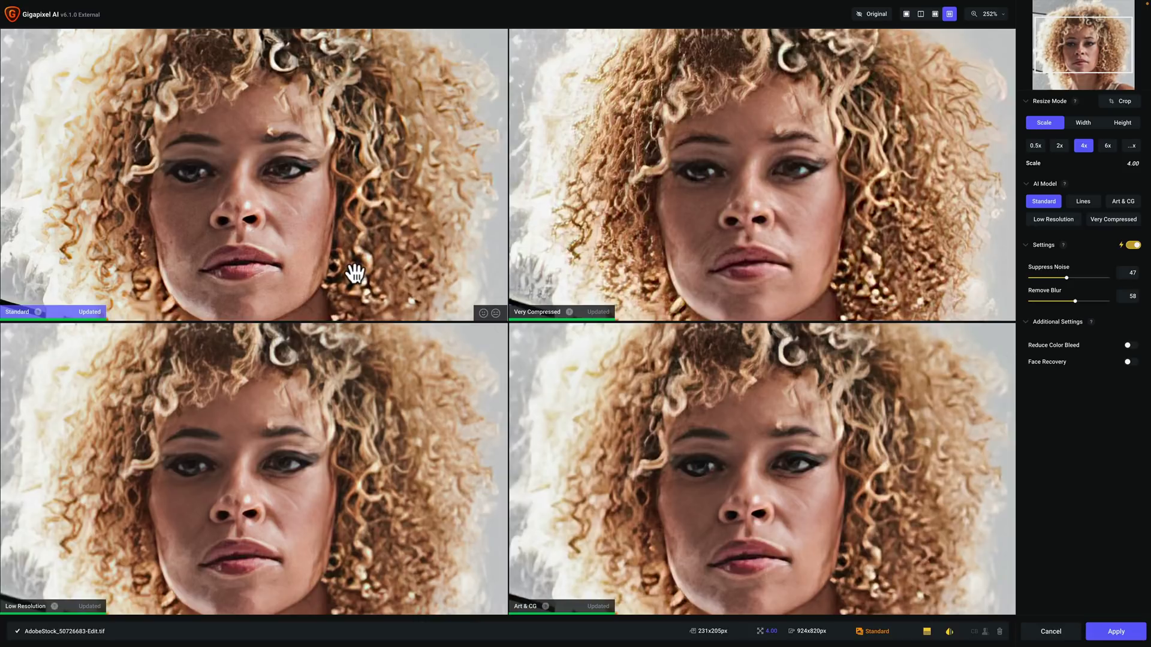
left_click(1131, 363)
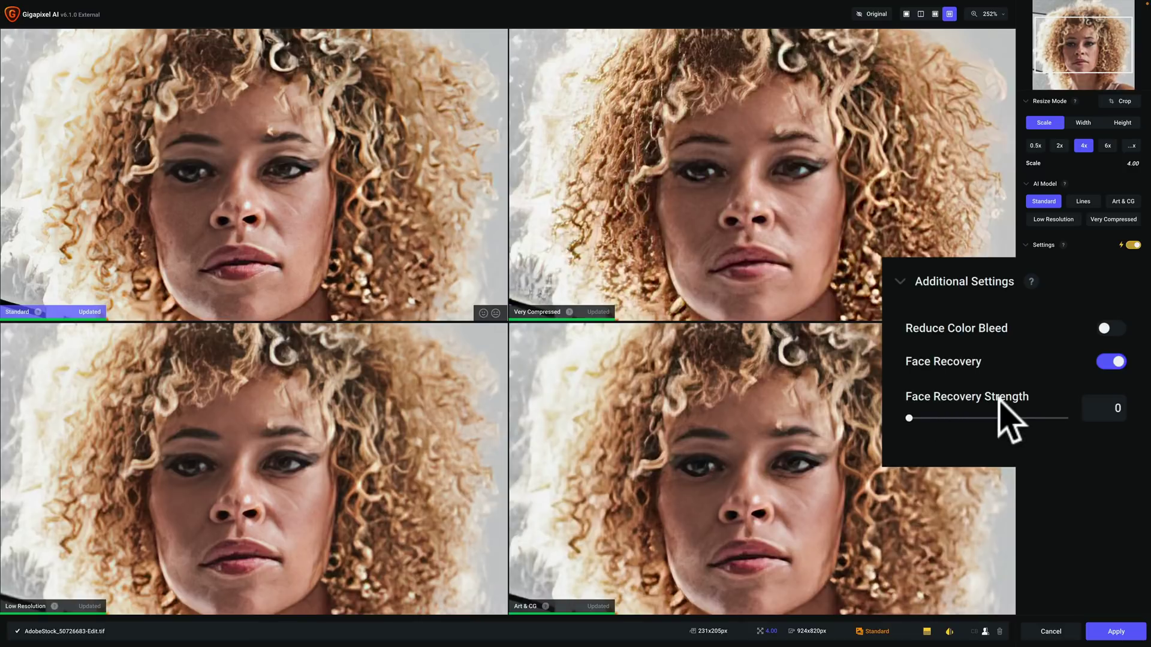
left_click(910, 417)
left_click_drag(912, 419, 1076, 420)
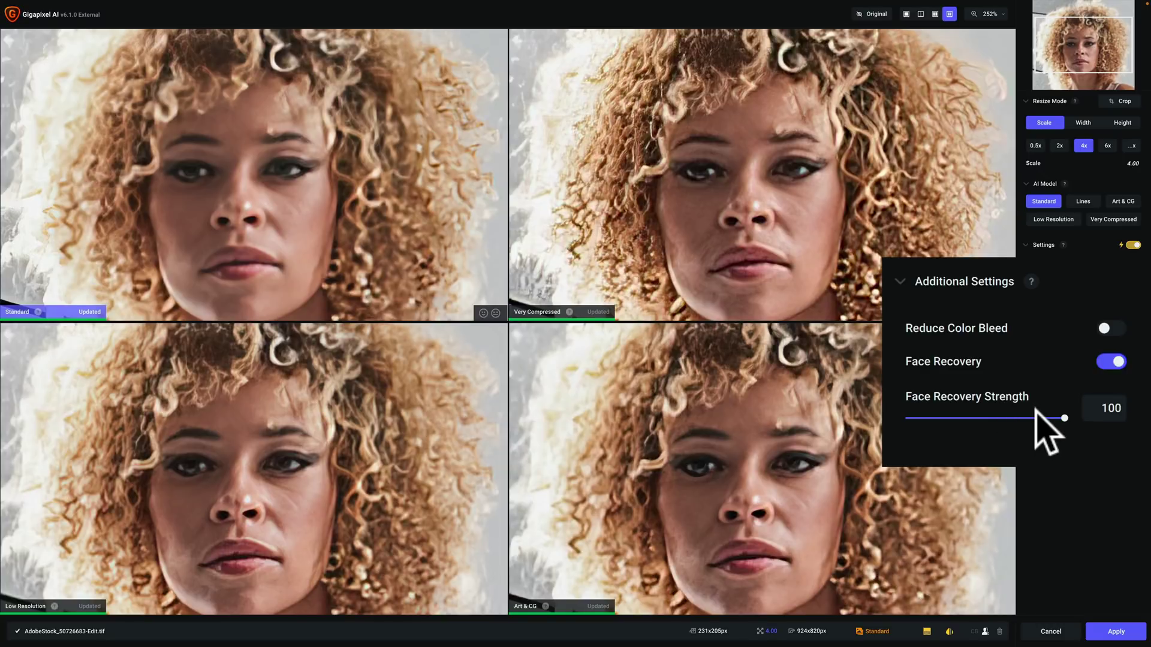
left_click_drag(1064, 418, 985, 419)
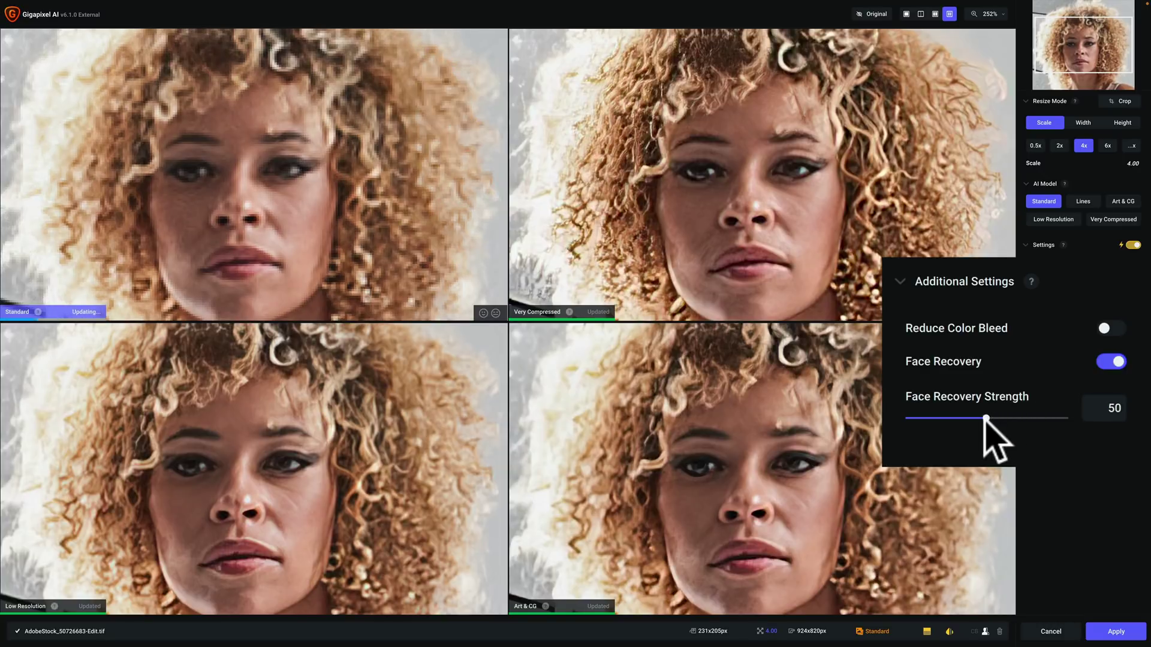
left_click(986, 419)
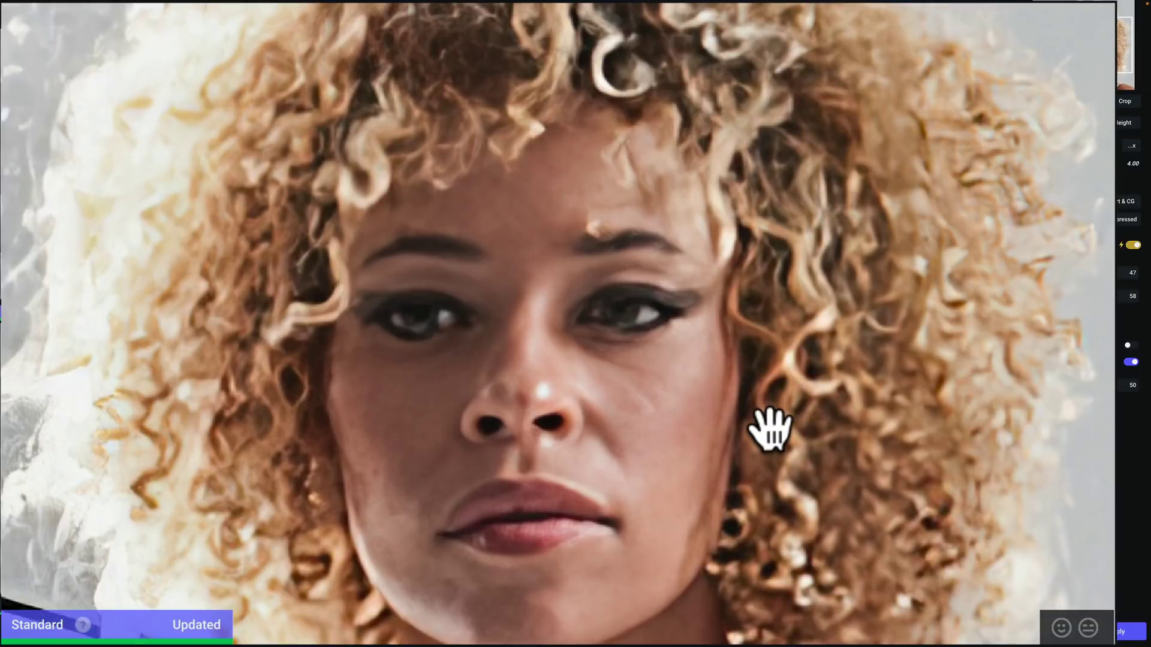
left_click(770, 428)
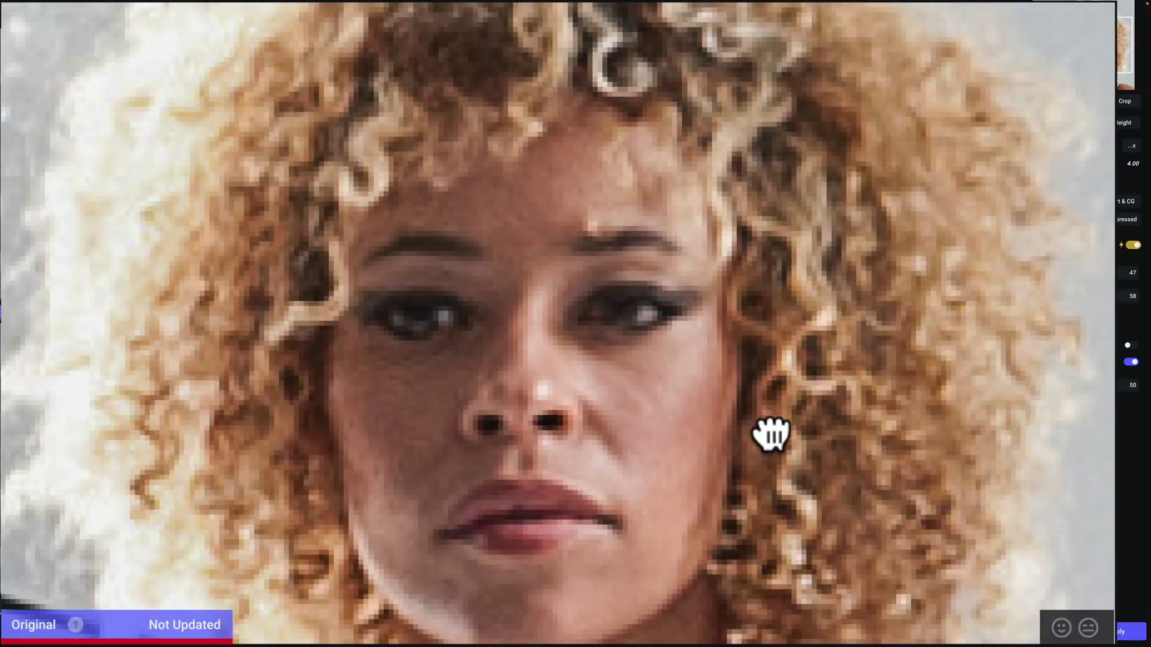
left_click_drag(770, 432, 769, 428)
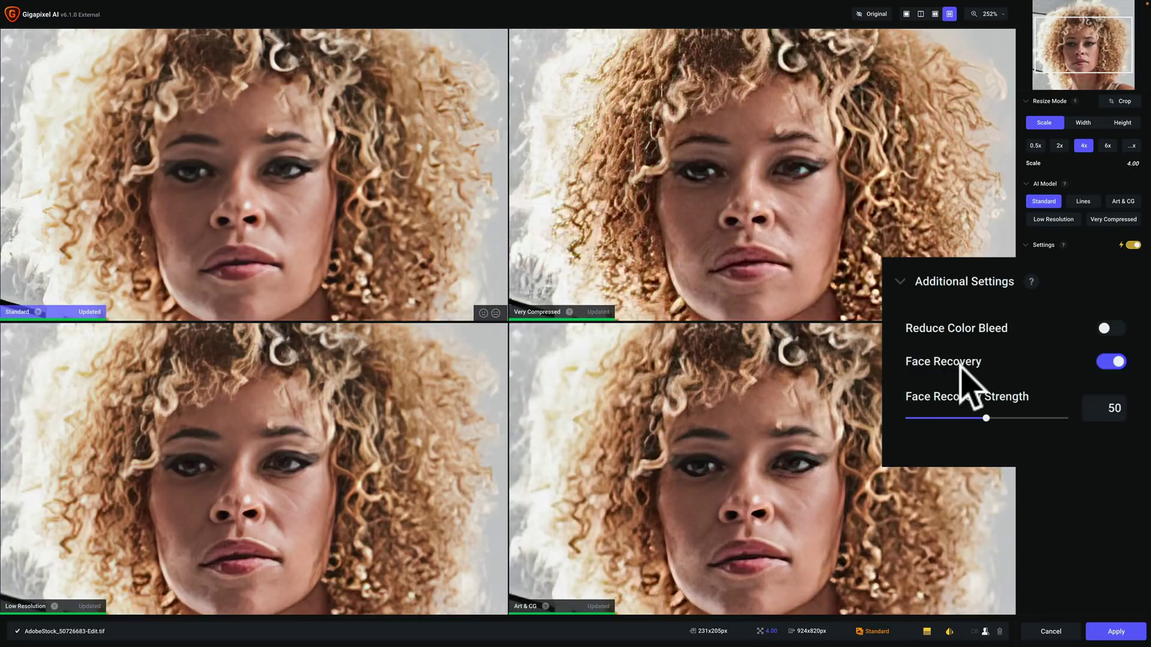
- Enable Face Recovery at strength 50 for the Very Compressed preview and compare the result against the original
left_click(798, 214)
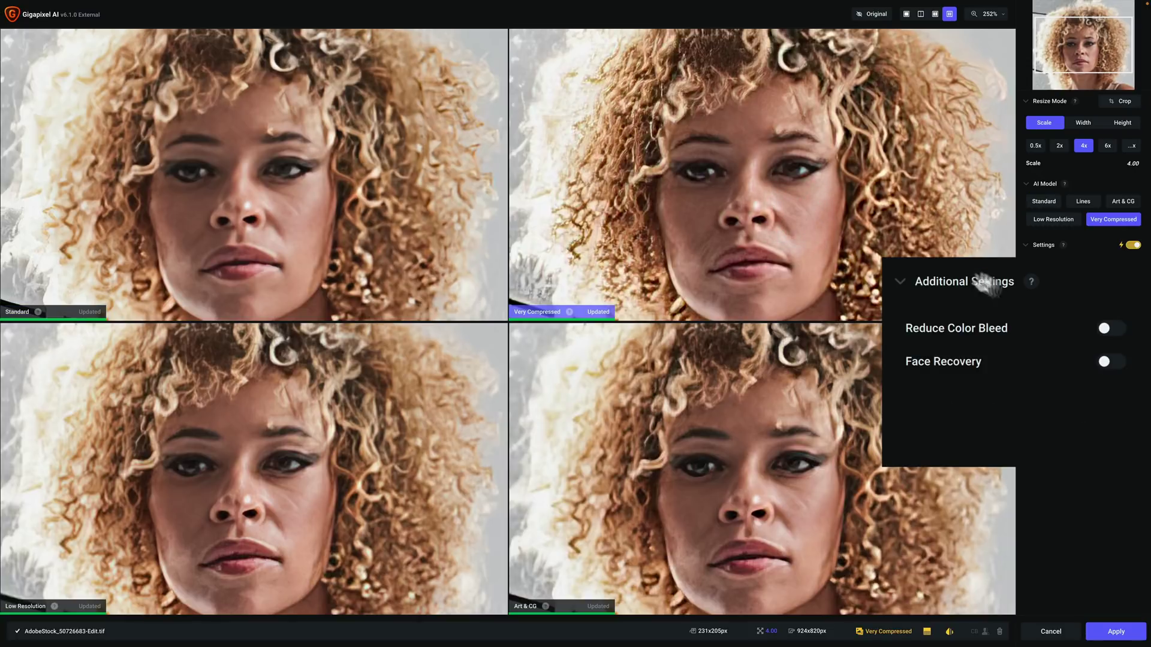
left_click(1109, 366)
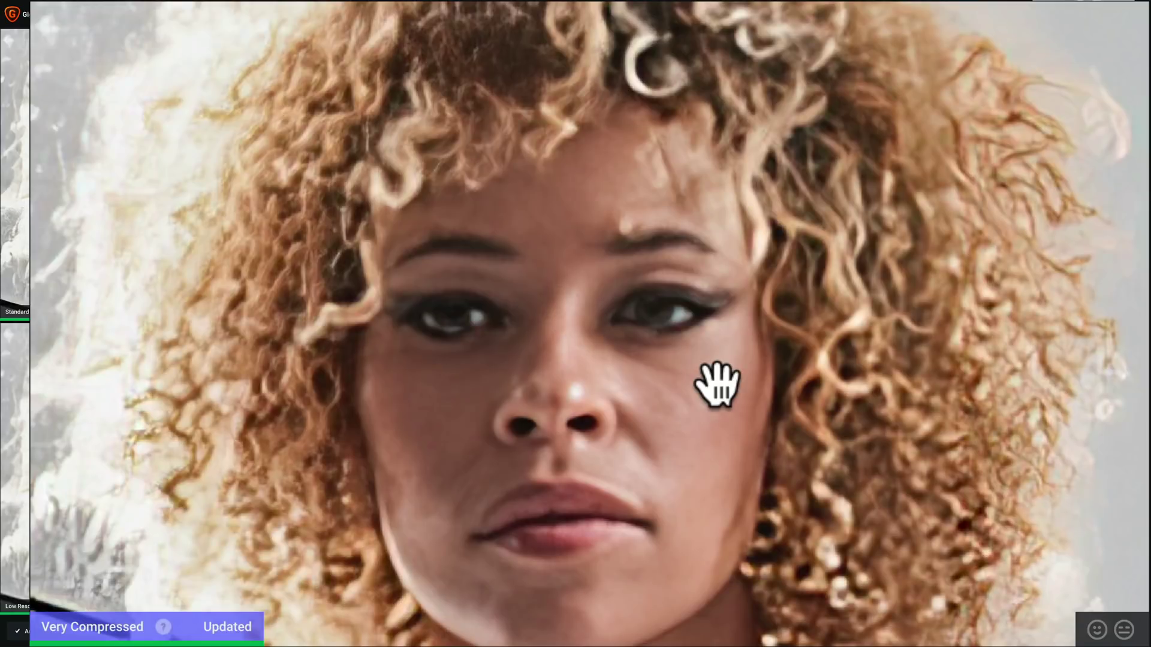
left_click_drag(718, 383, 715, 387)
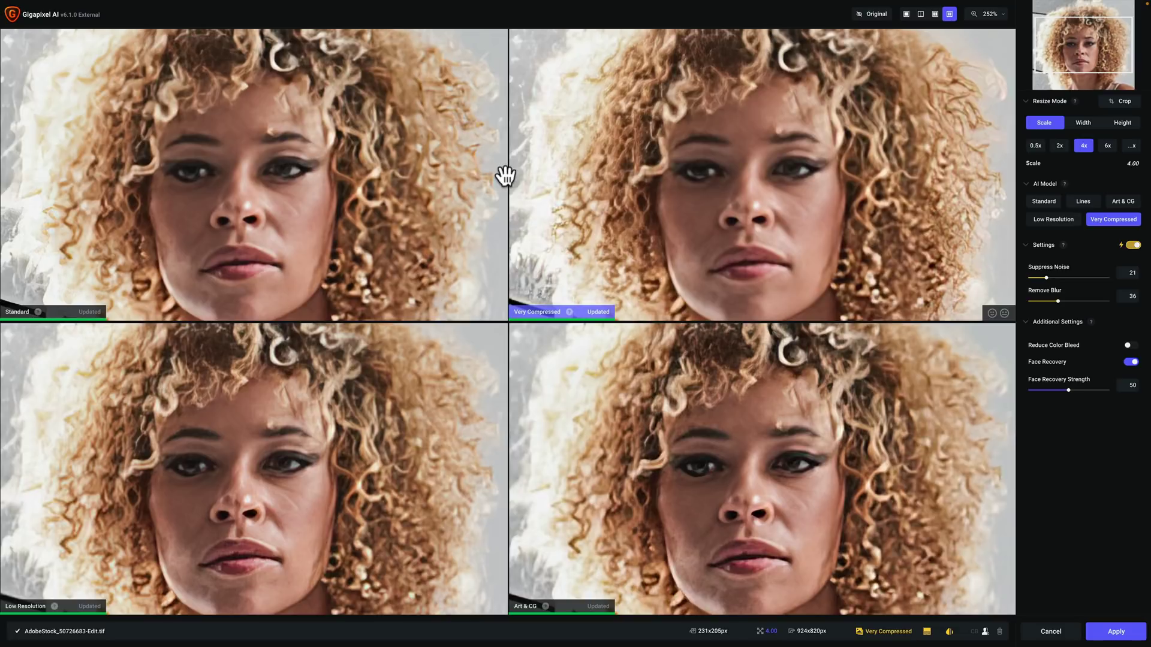
- Enable Face Recovery for the Low Resolution preview, set its strength to 50, and examine the recovered face
left_click(381, 165)
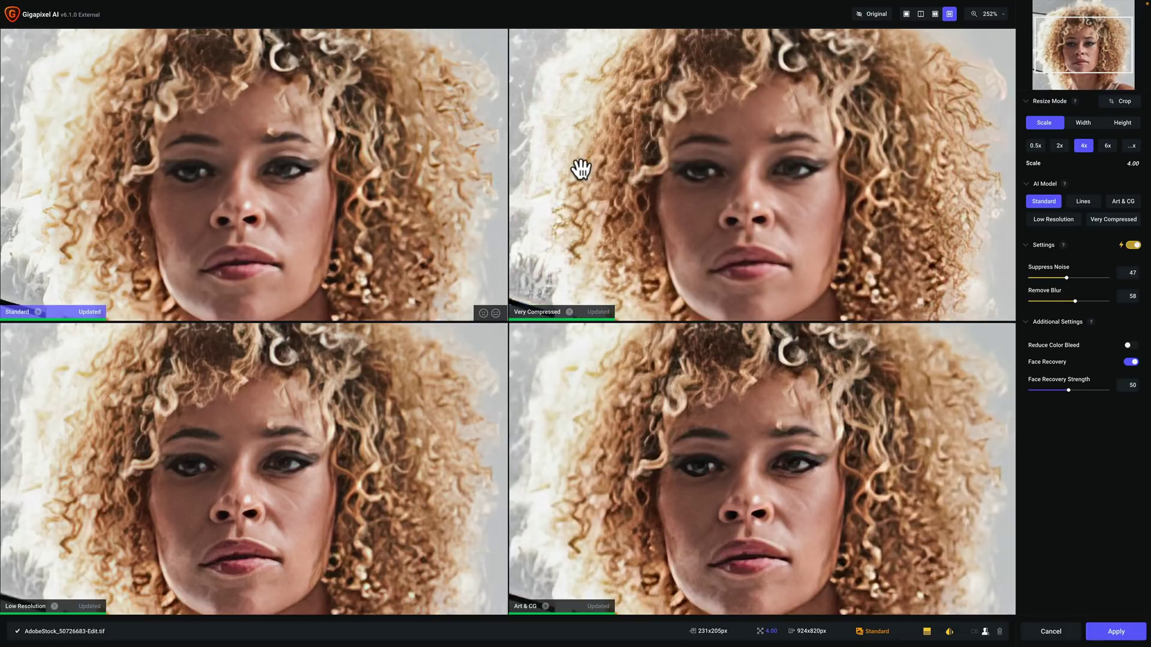
left_click(369, 400)
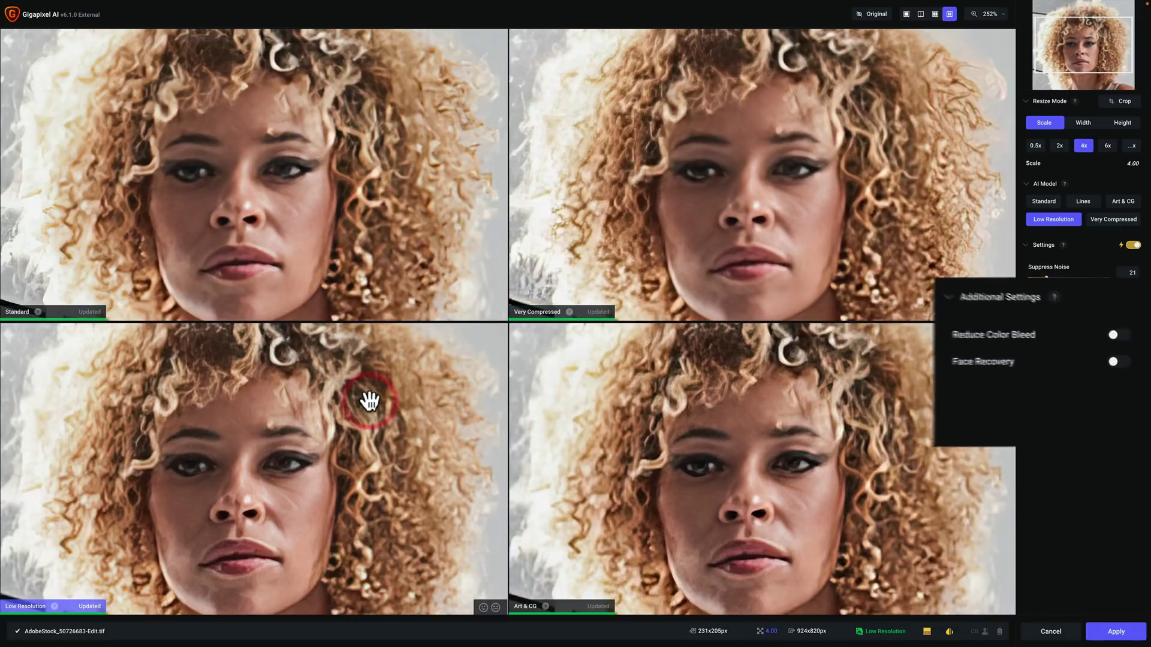
left_click(1105, 361)
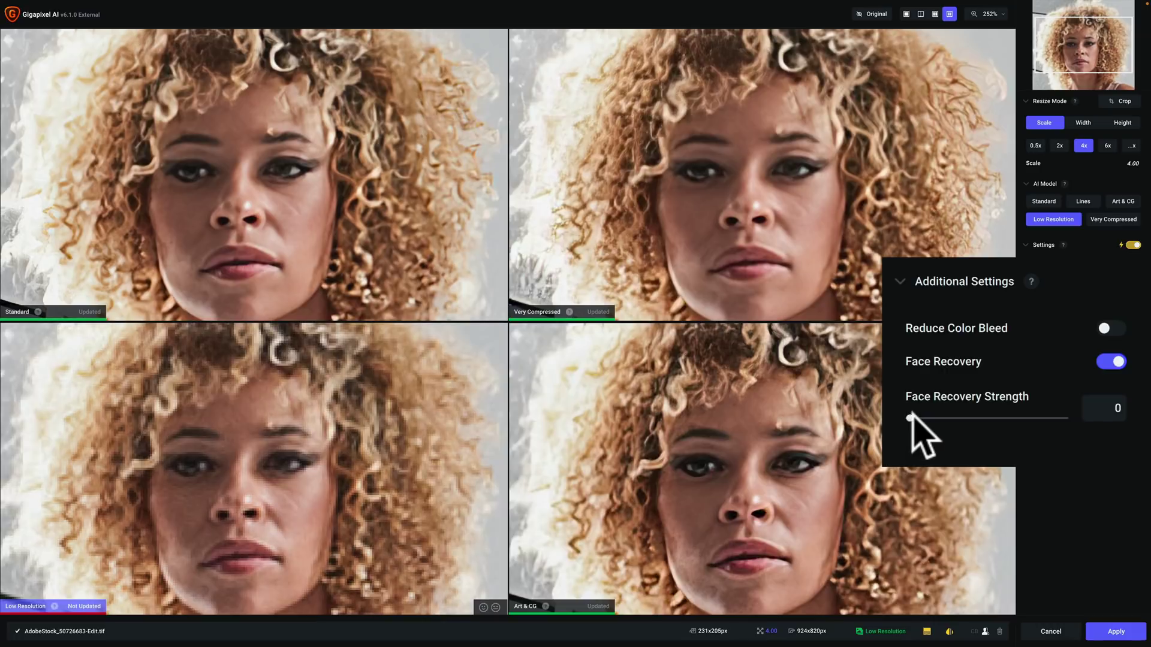
left_click_drag(911, 418, 989, 418)
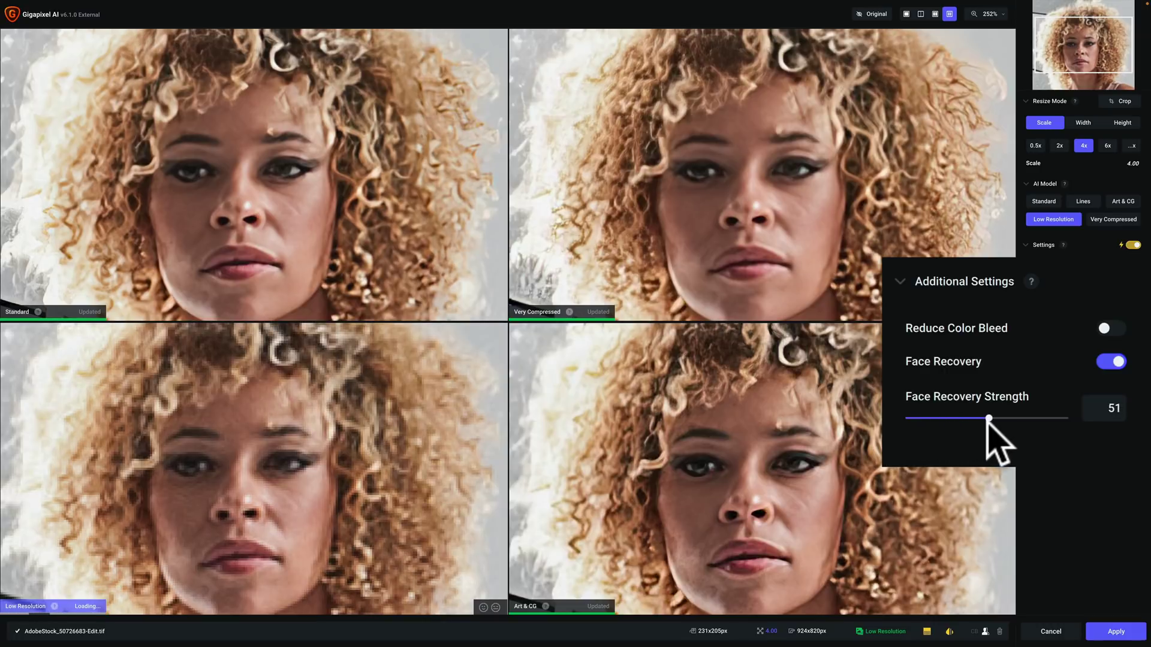
left_click(988, 418)
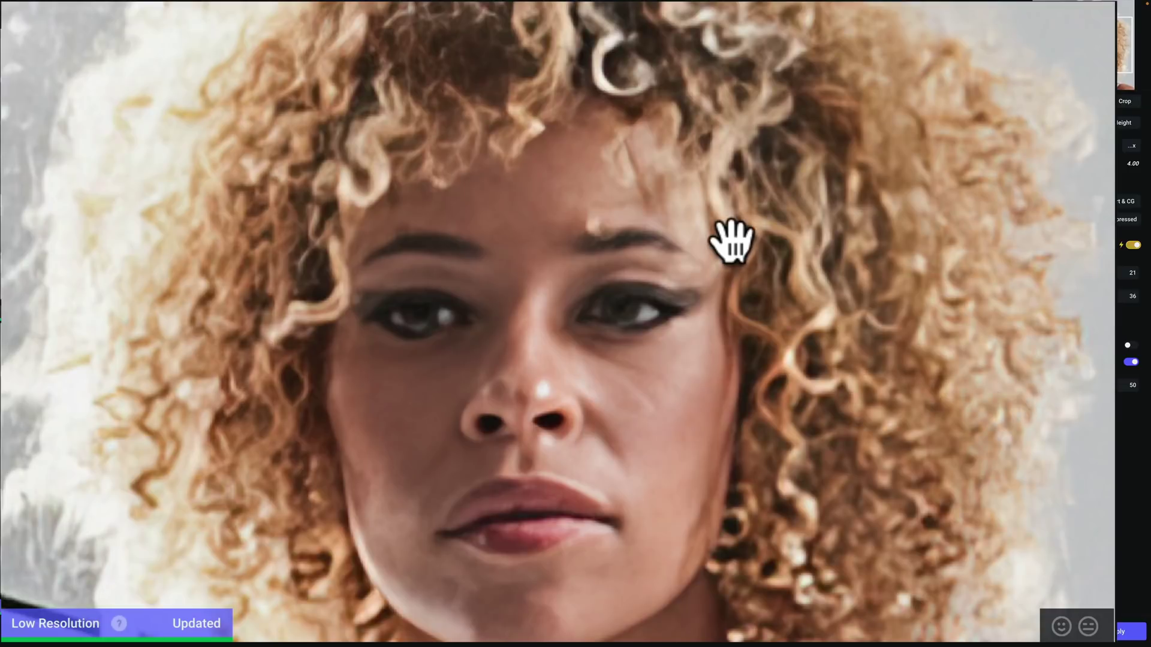
left_click(802, 207)
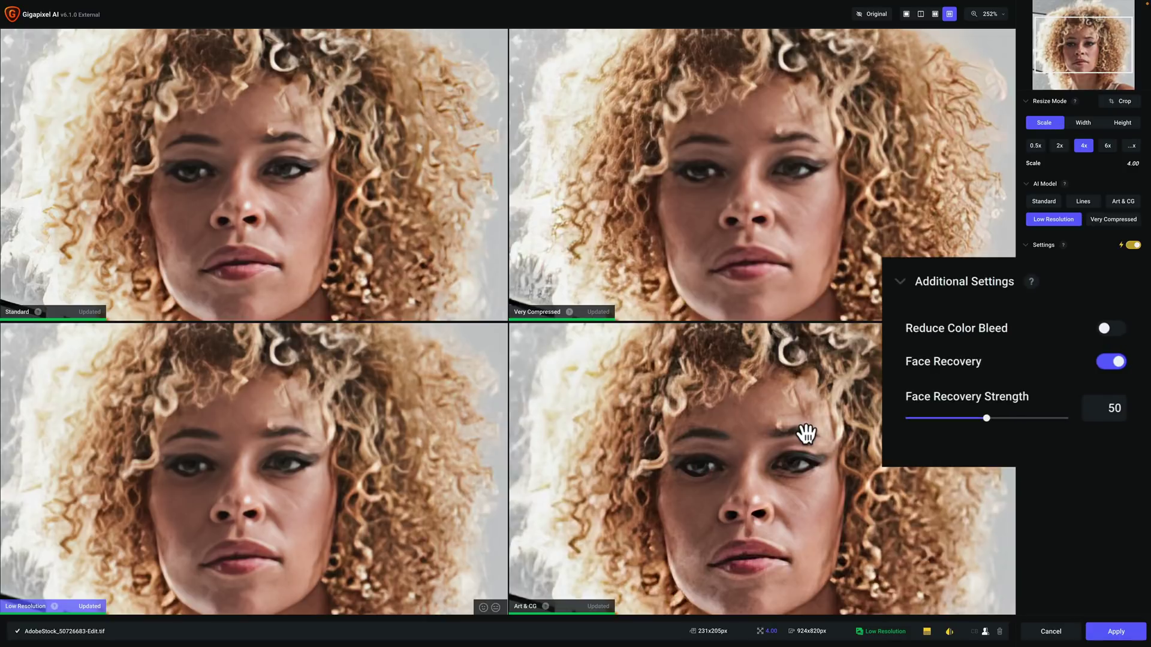
- Enable Face Recovery at strength 50 for the Art & CG preview and compare the recovered face against the original
left_click(806, 437)
left_click(806, 436)
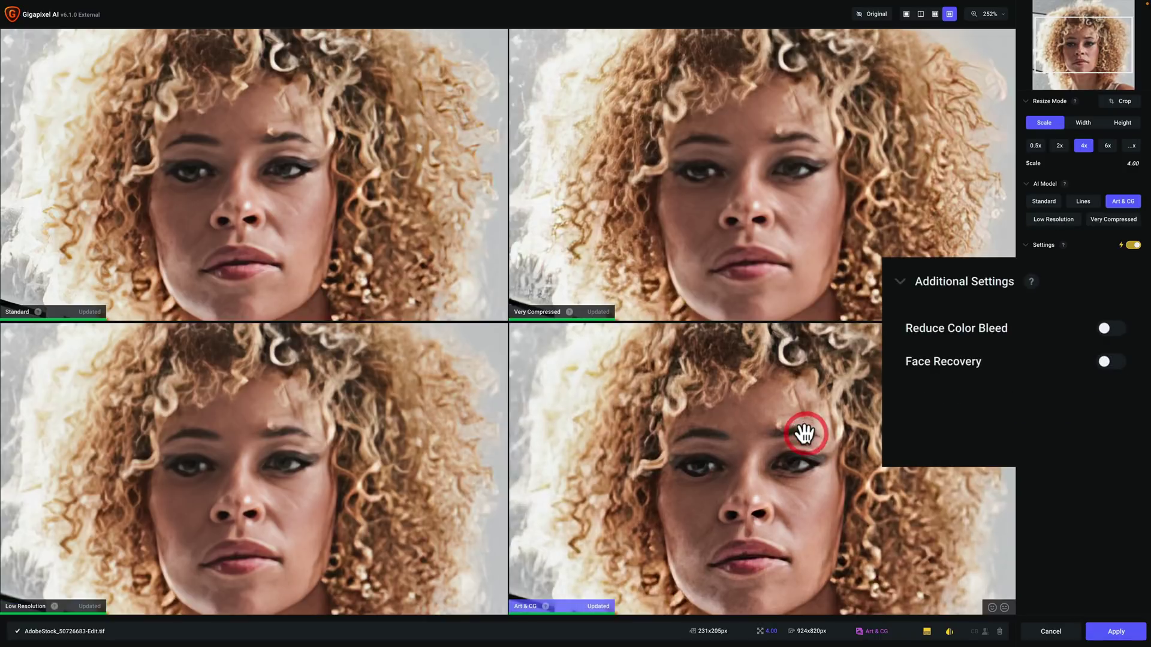
left_click(1113, 365)
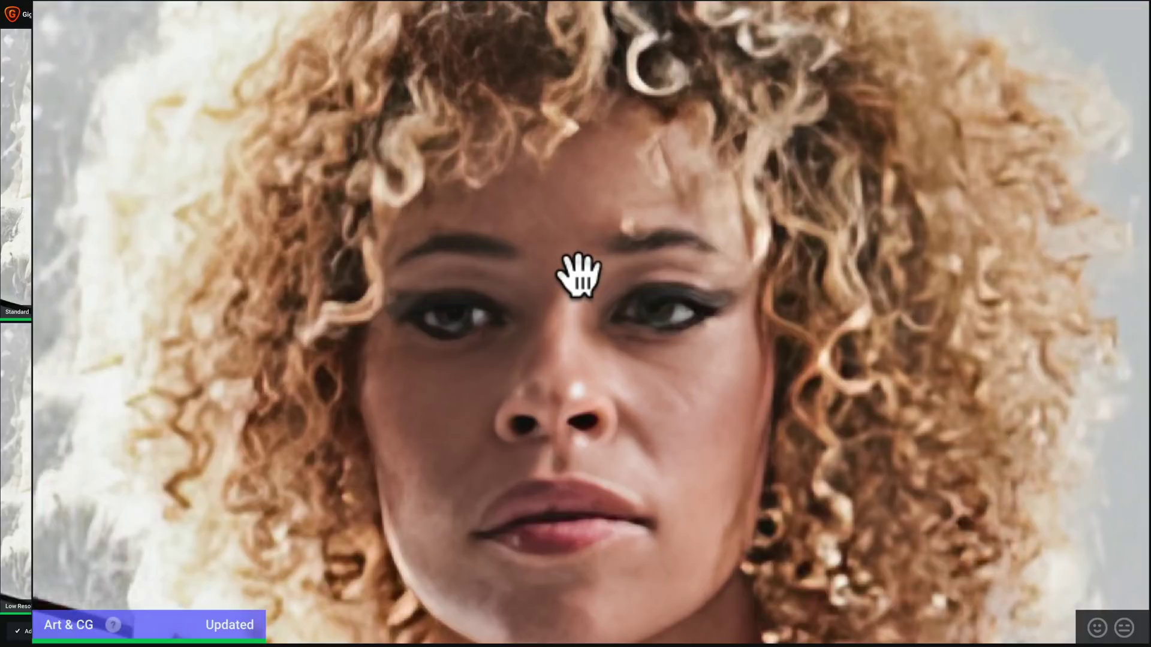
left_click(579, 277)
left_click_drag(580, 279, 577, 276)
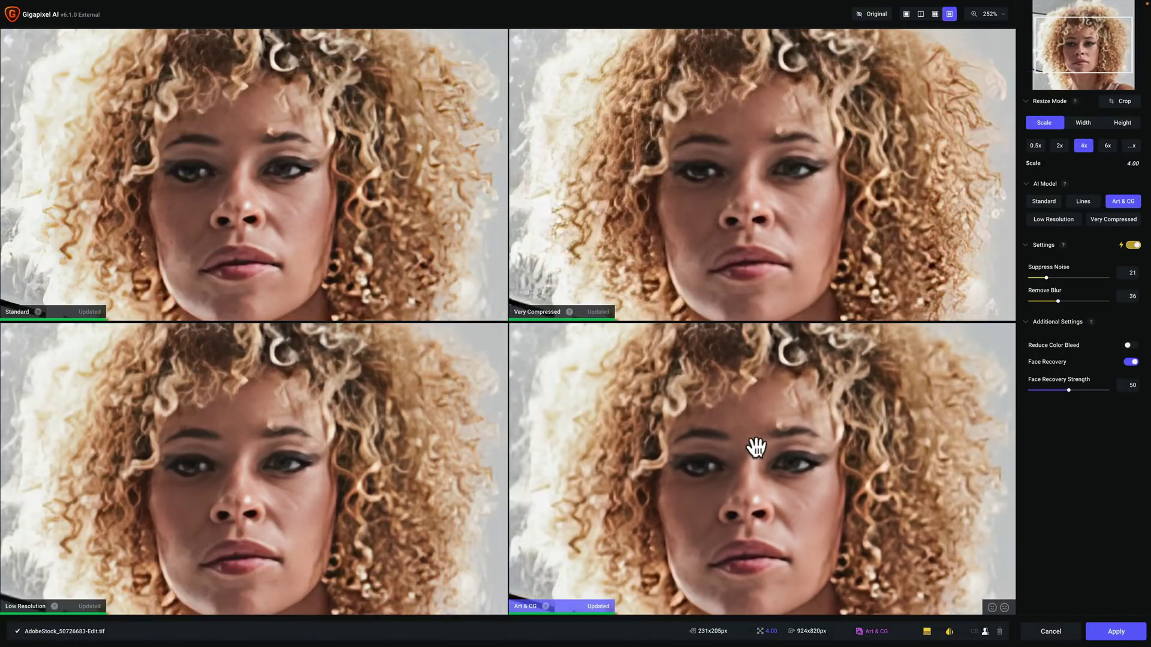
- Check the Low Resolution preview again, choose the Standard preview, and show it alone in the single-image view
left_click(110, 156)
left_click(195, 408)
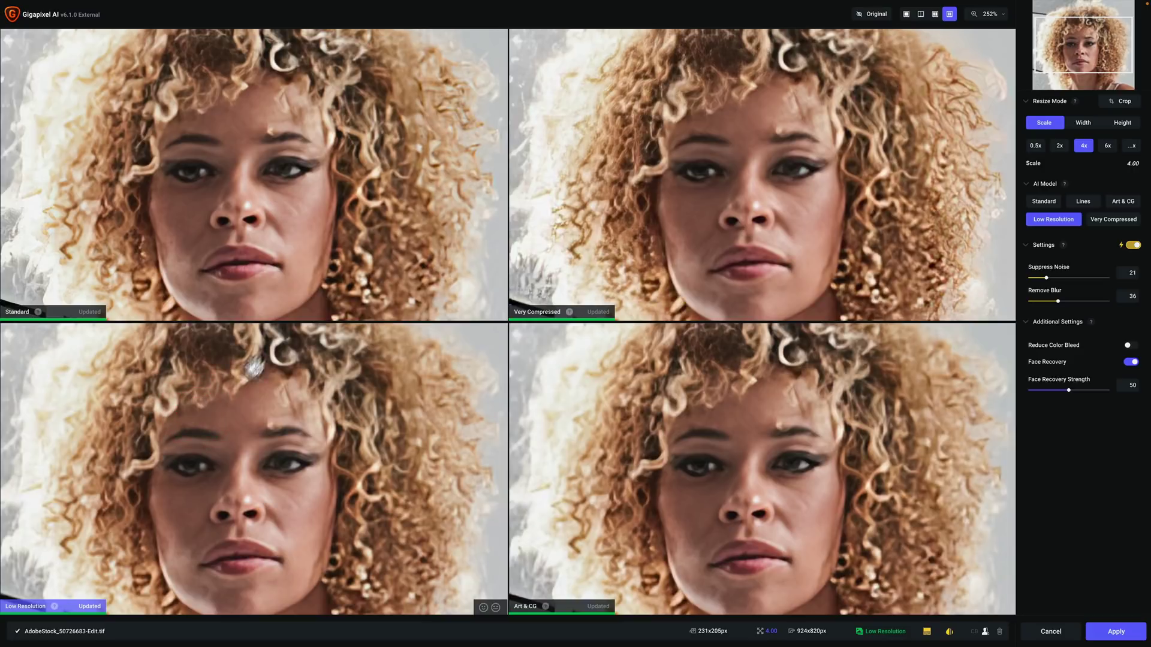
left_click(296, 208)
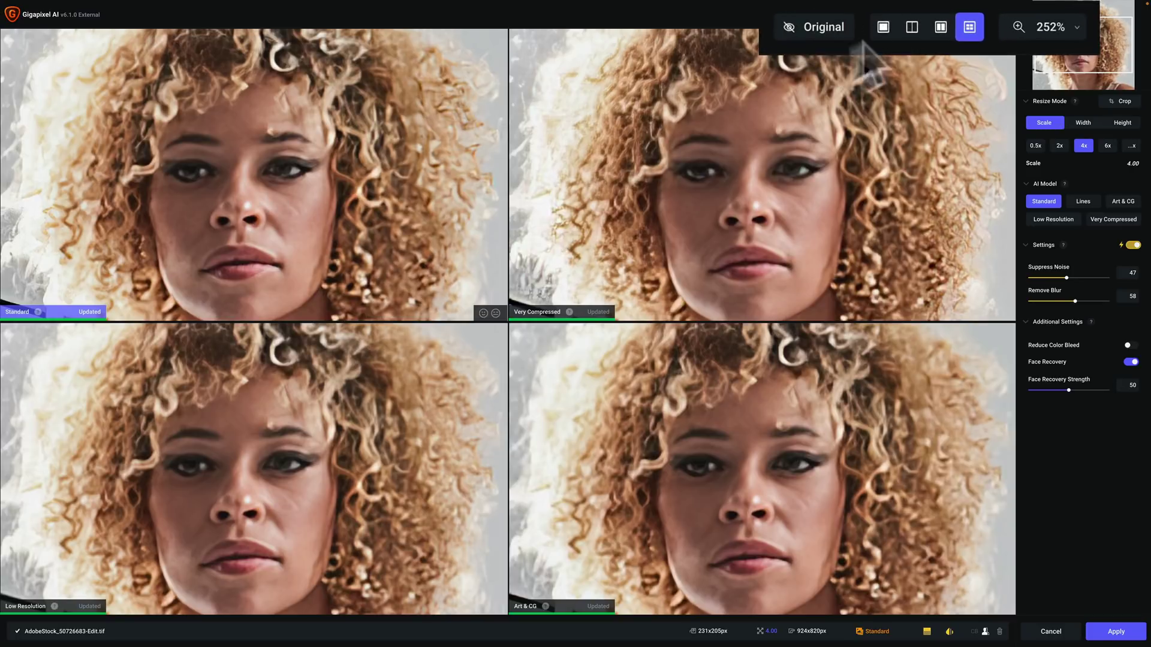
left_click(883, 27)
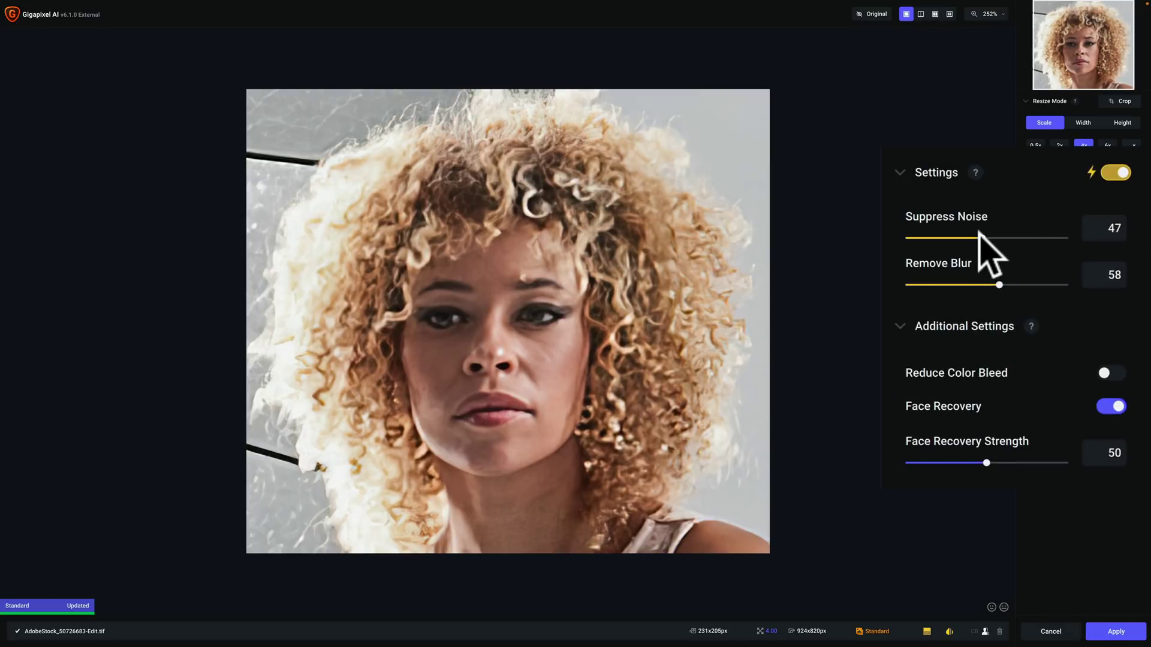
- Try Remove Blur values of 90, 0 and 95 on the Standard preview
left_click_drag(998, 285, 1048, 285)
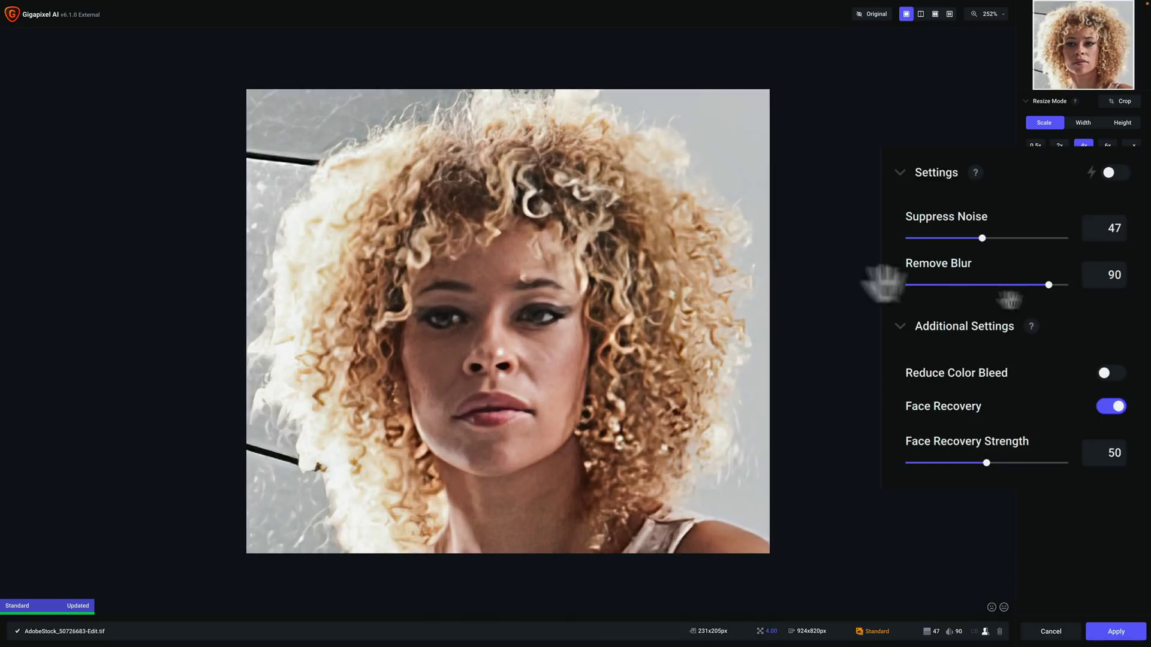
left_click_drag(1048, 286, 902, 285)
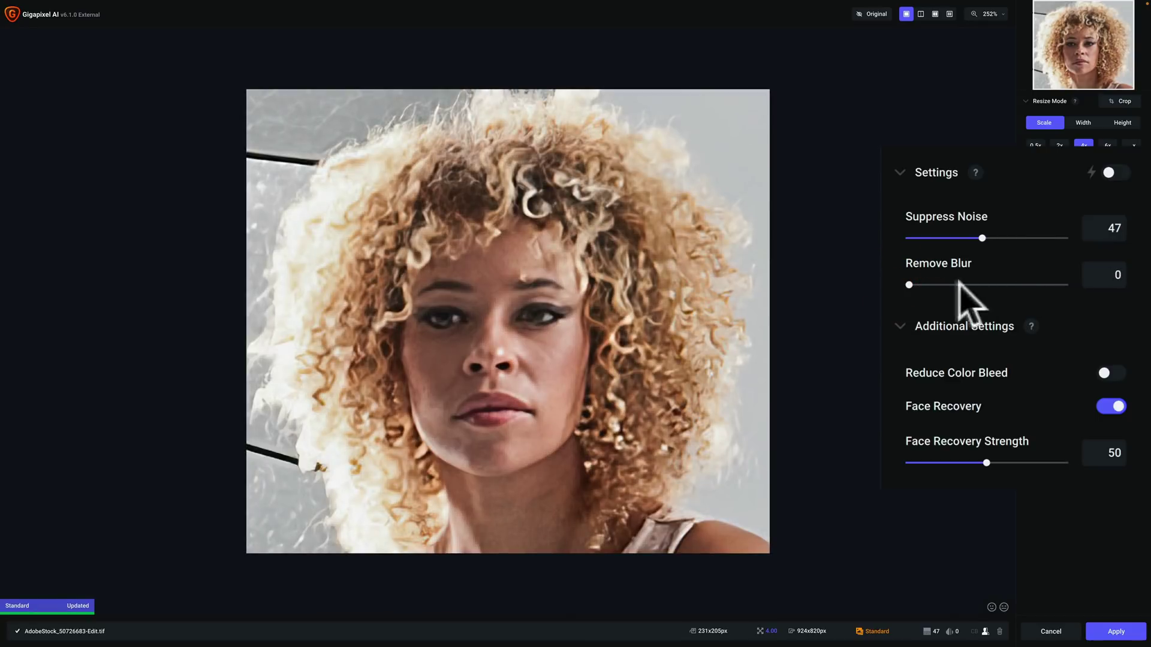
left_click(1055, 285)
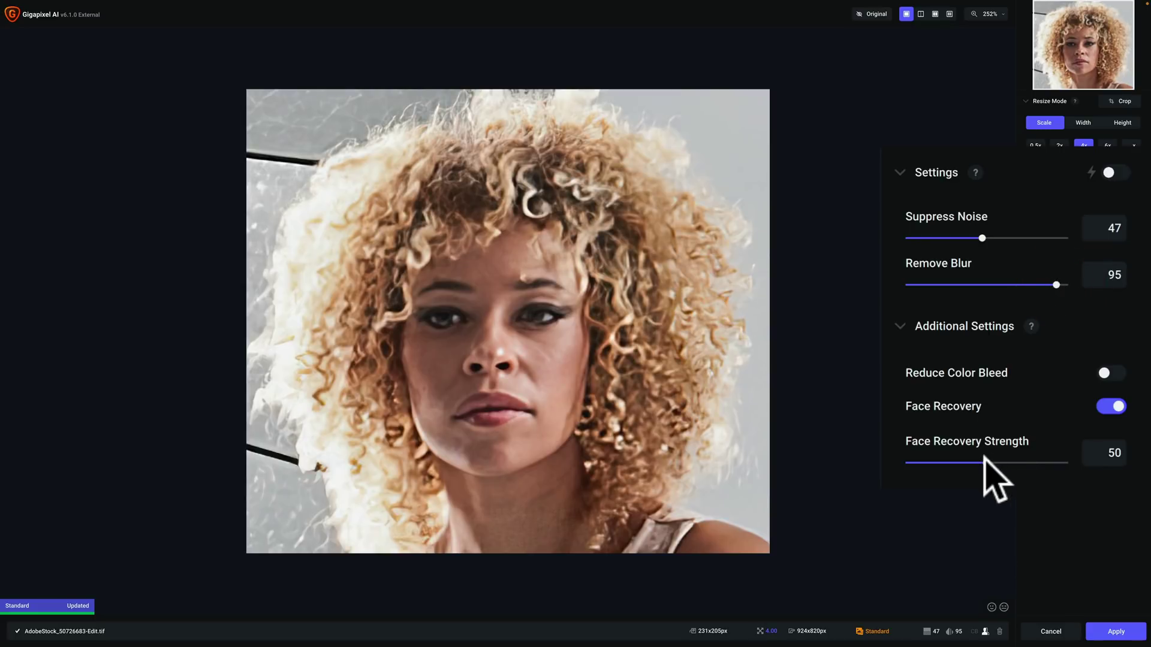
- Try lower and higher Face Recovery strengths, return the strength to 50, and compare the result against the original
left_click_drag(986, 462, 940, 462)
left_click(939, 462)
left_click(1018, 462)
left_click_drag(1017, 462, 988, 462)
left_click_drag(1048, 409, 1047, 409)
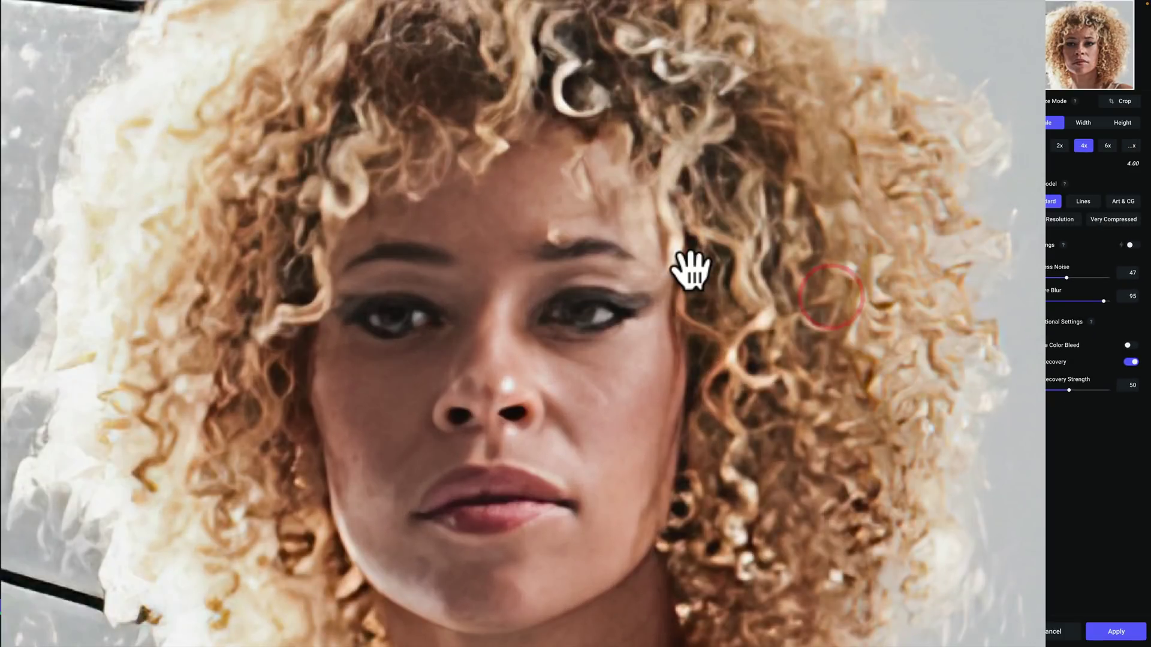
left_click_drag(691, 268, 689, 264)
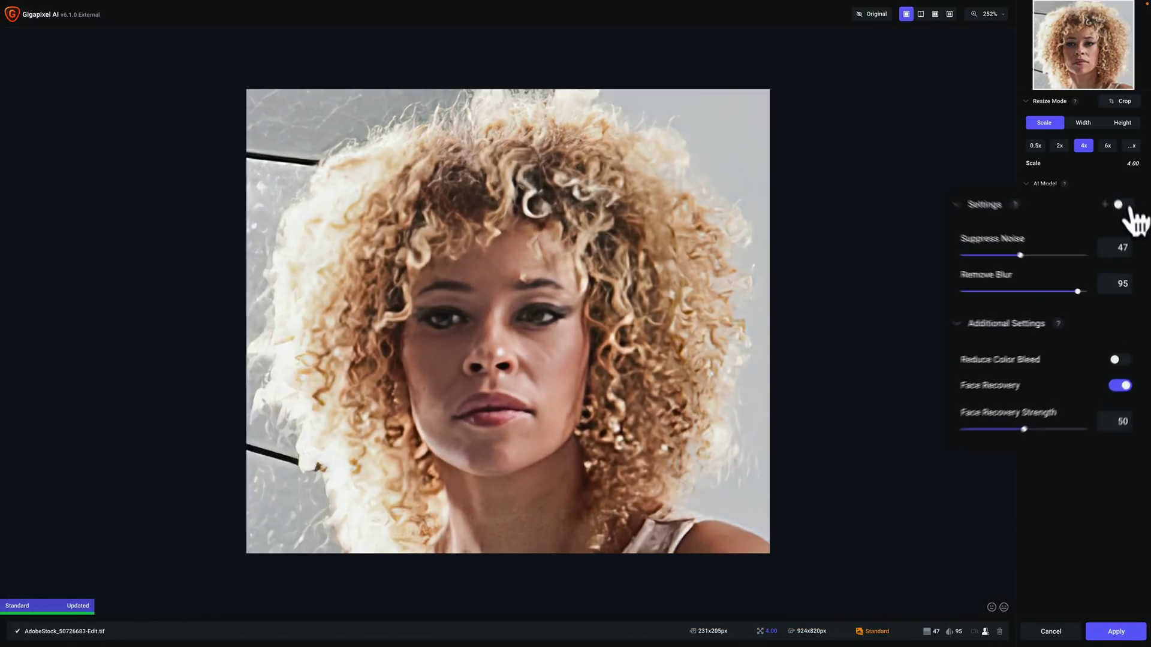
- Restore automatic noise and blur settings, compare the preview against the original, and apply the 4x upscale
left_click(1130, 245)
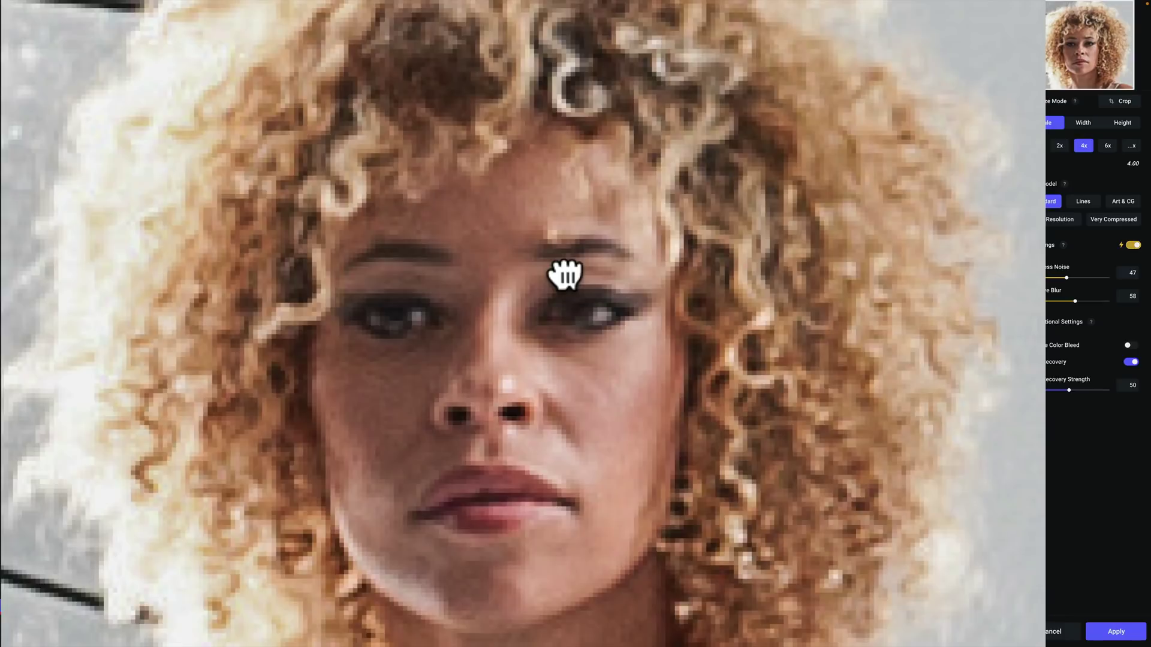
left_click_drag(566, 274, 560, 266)
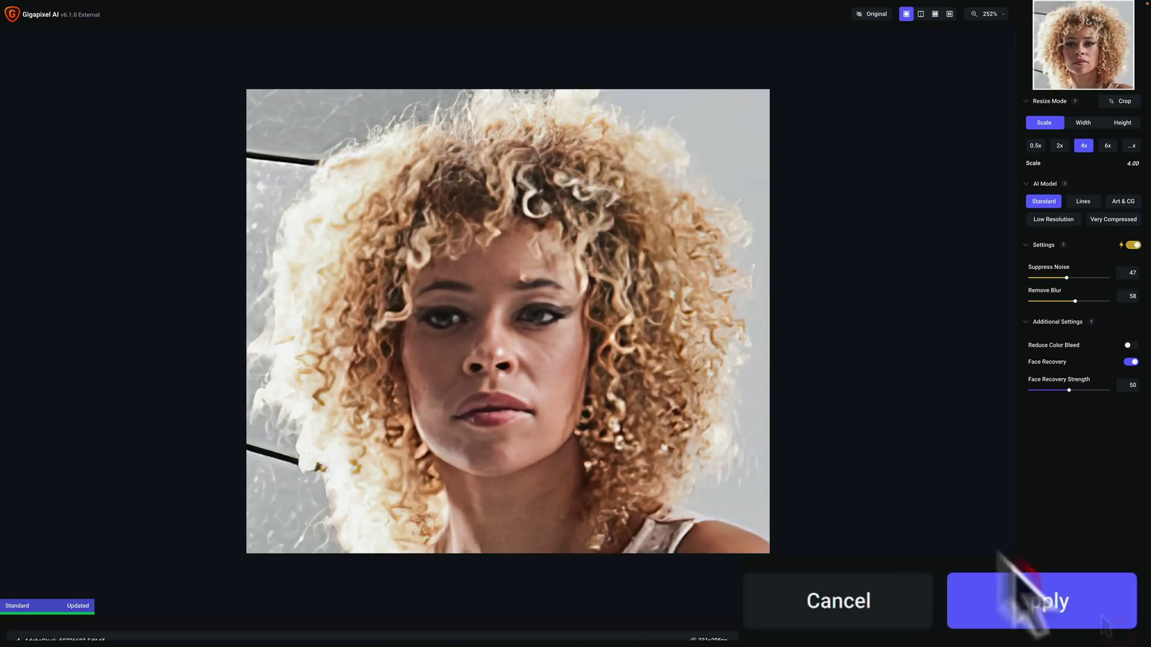
left_click(1105, 626)
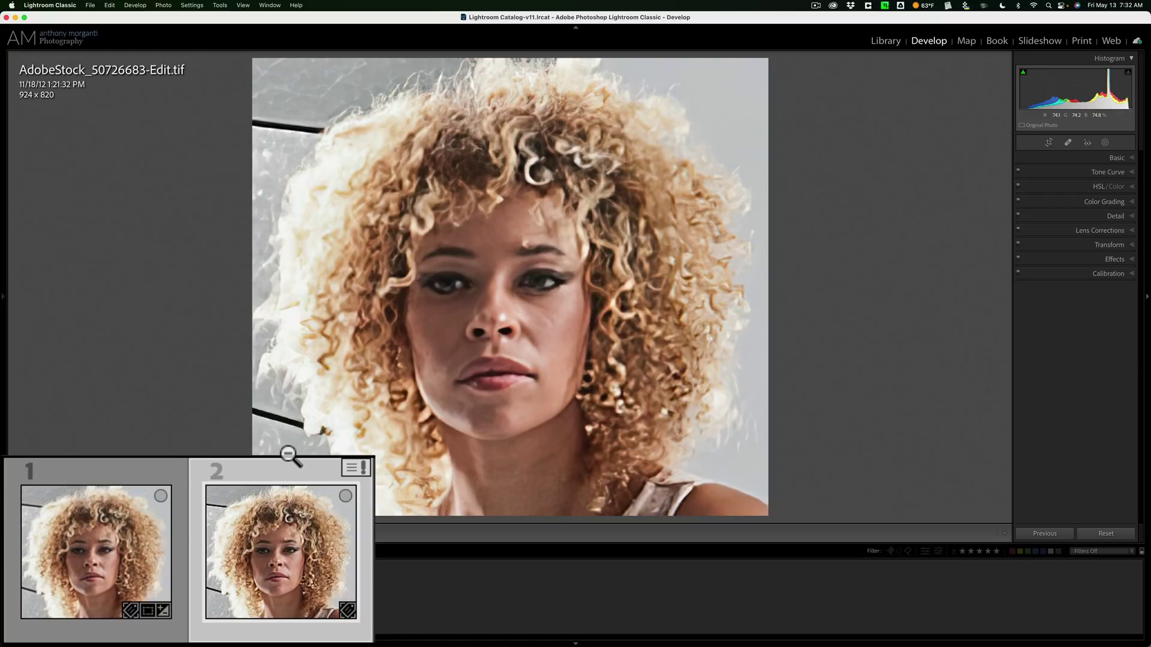
- In Lightroom Classic, resolve the edited TIFF's metadata conflict by importing settings from disk, and compare it with the original JPEG
left_click(355, 468)
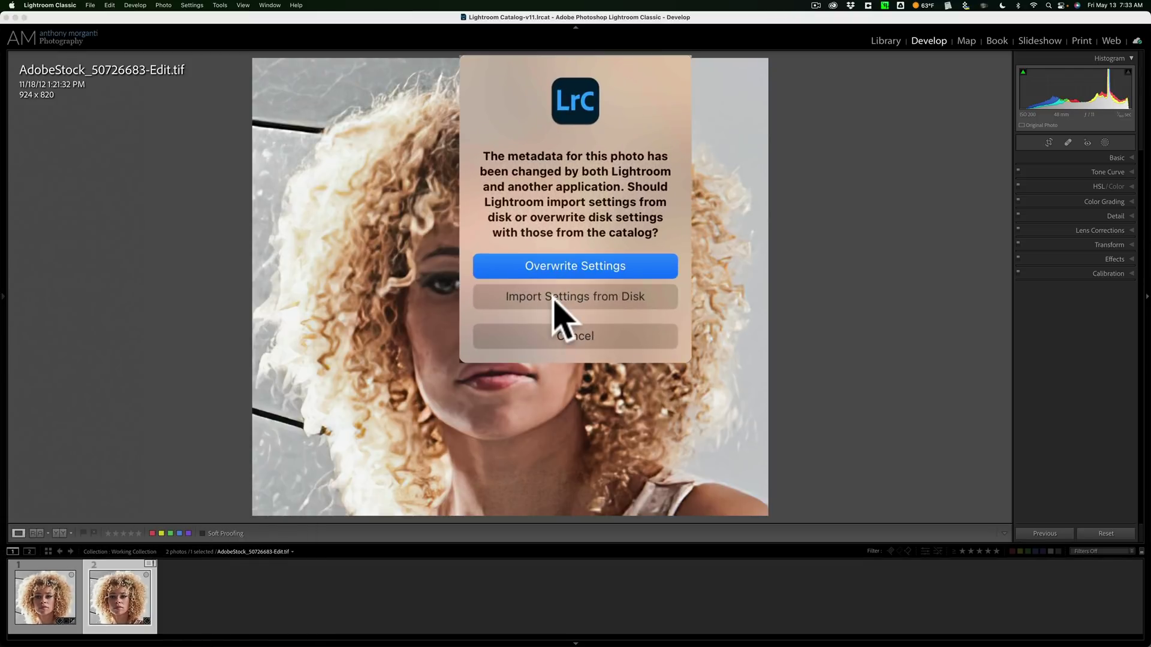
left_click(554, 298)
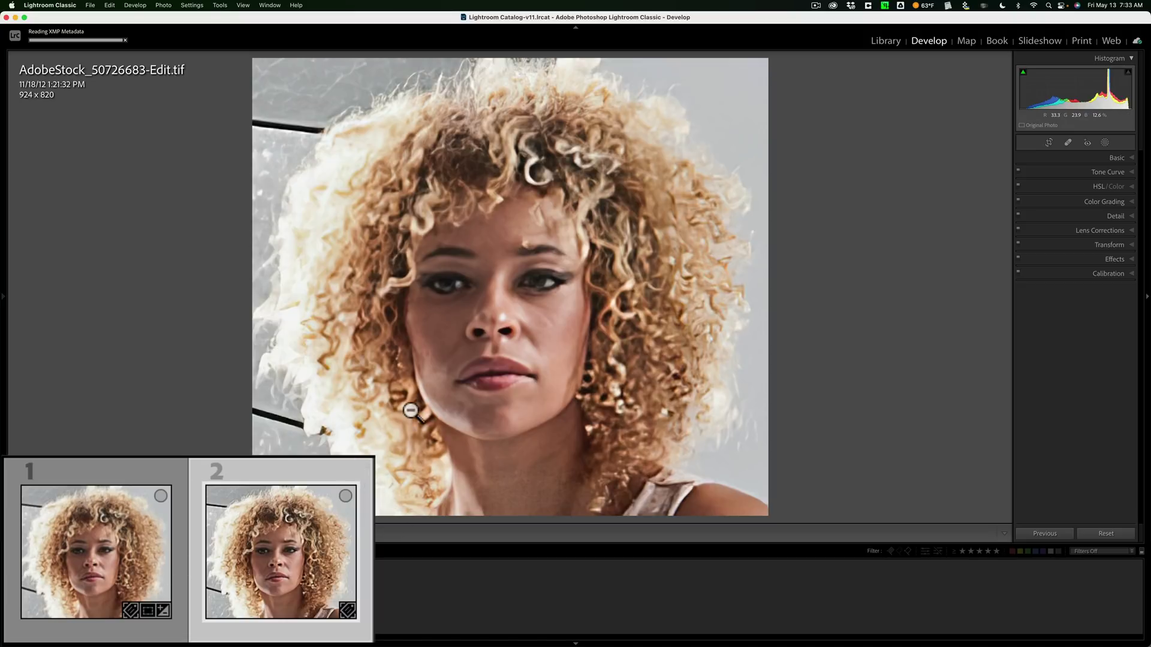
left_click(135, 555)
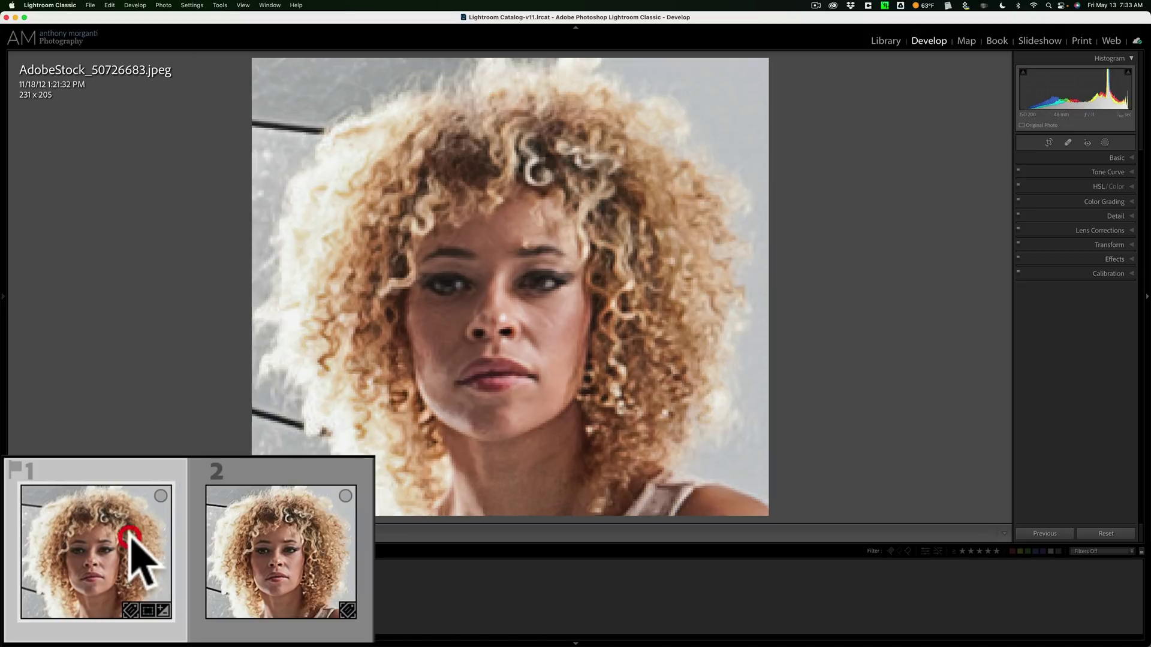
left_click(120, 588)
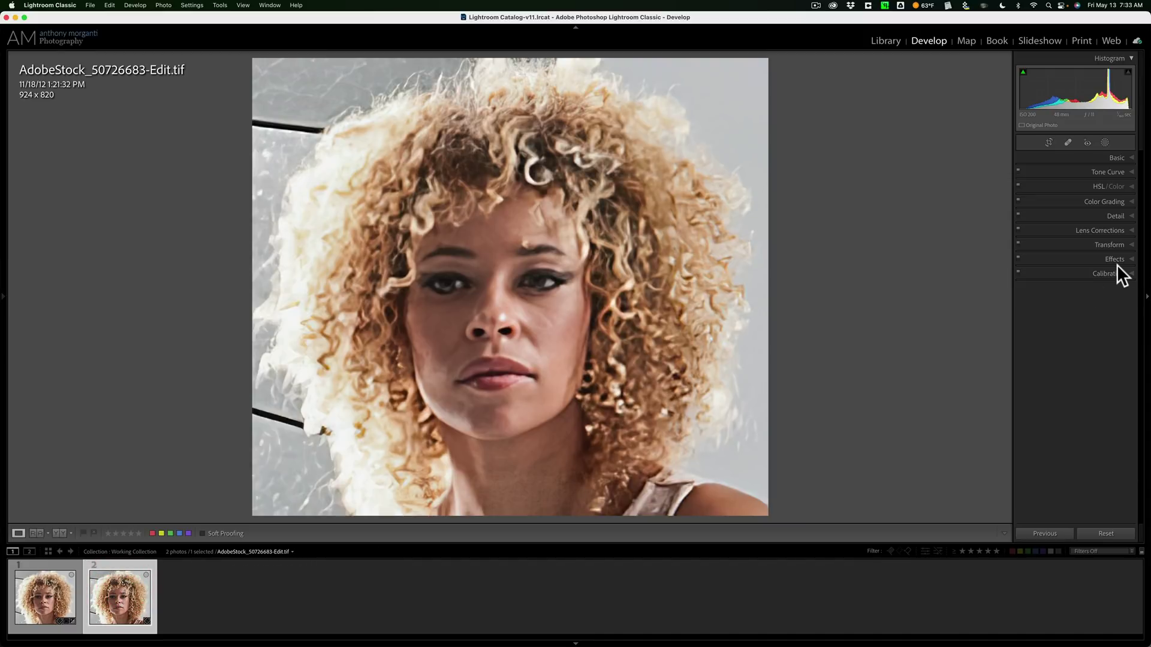
- Set the edited TIFF's sharpening amount to 93 and add some luminance noise reduction in the Detail settings
left_click(1114, 215)
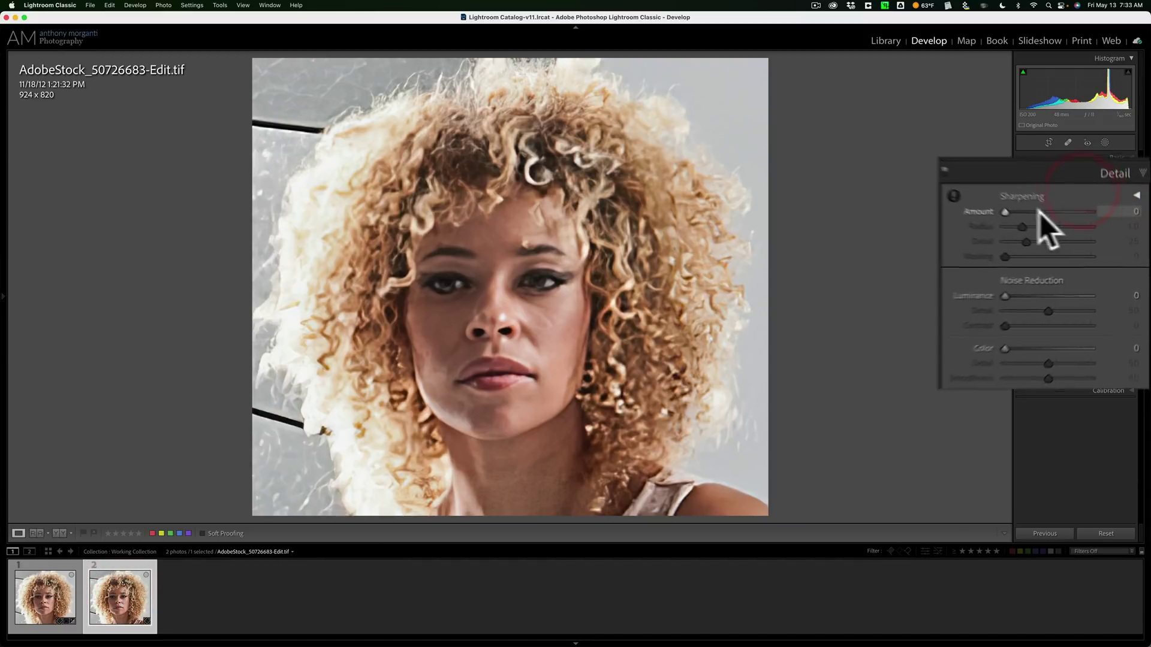
left_click(1018, 202)
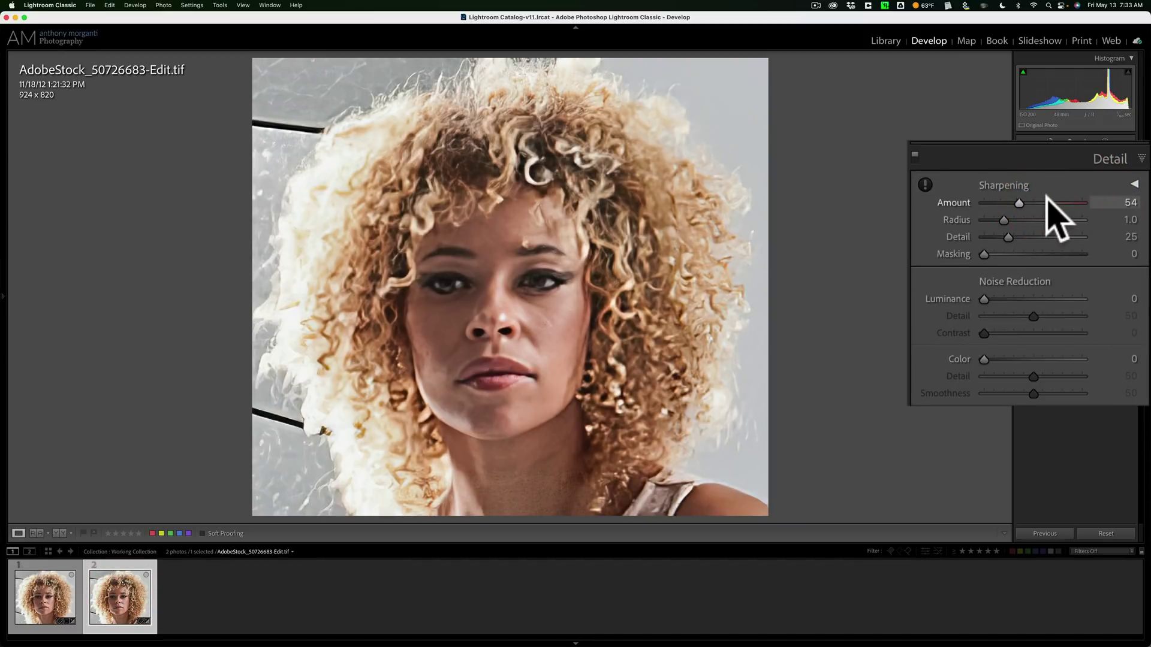
left_click(1083, 235)
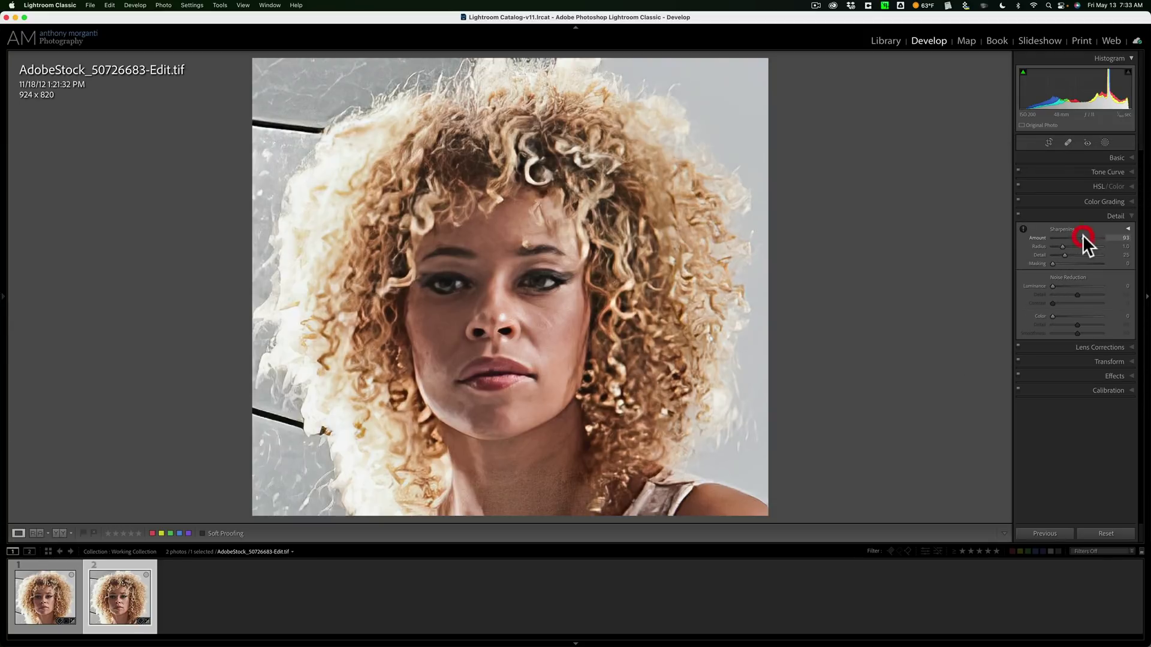
left_click(1082, 235)
left_click(1066, 286)
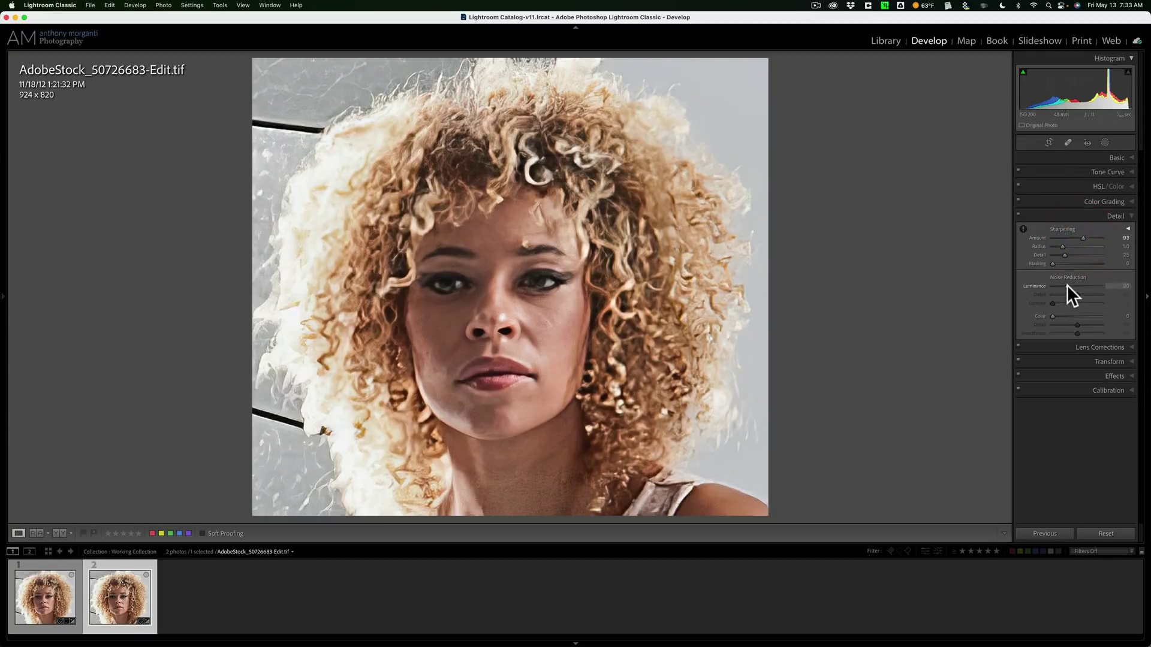
left_click(1114, 216)
- Compare the original JPEG with the upscaled and sharpened TIFF by viewing them alternately
left_click(56, 581)
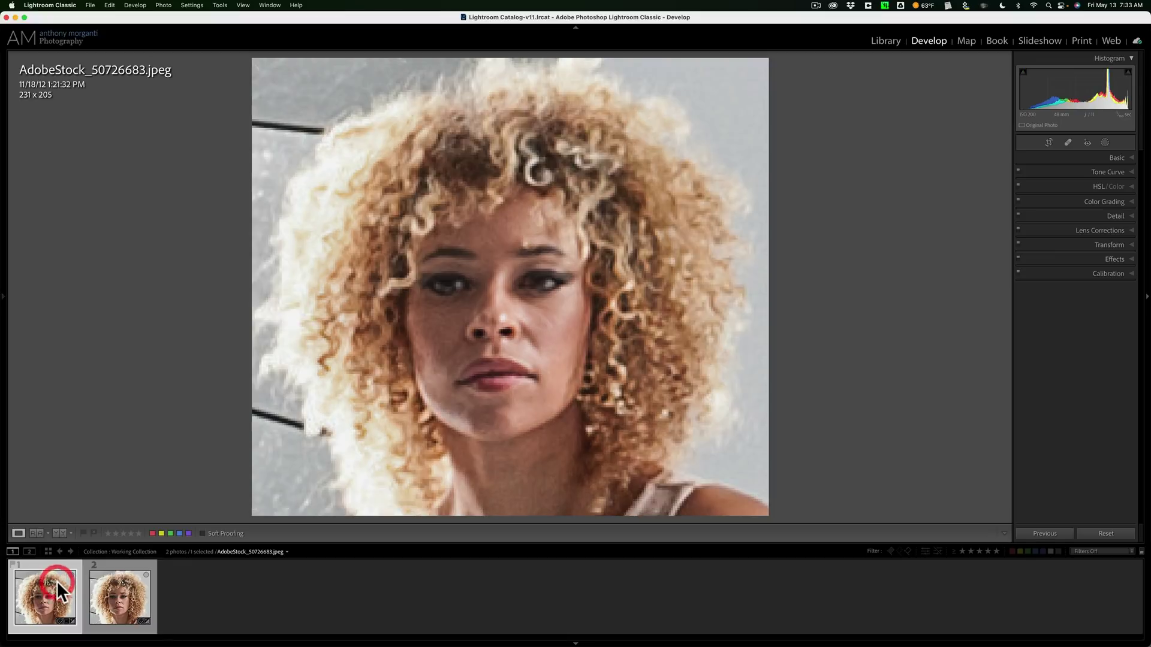
left_click(117, 588)
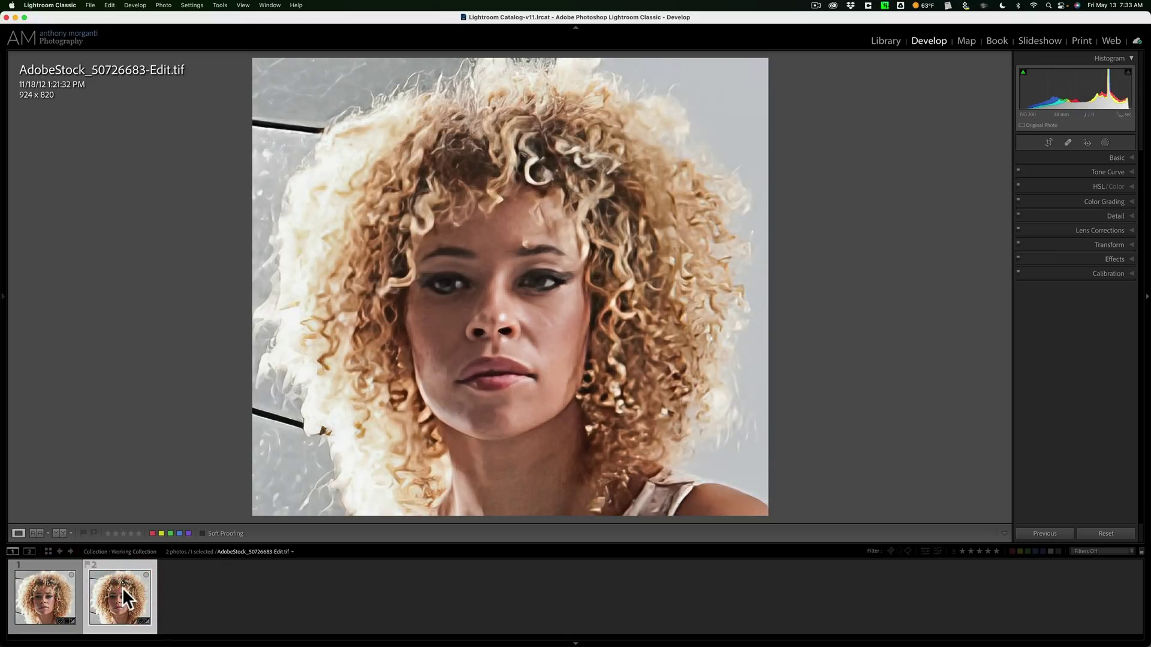
left_click(34, 595)
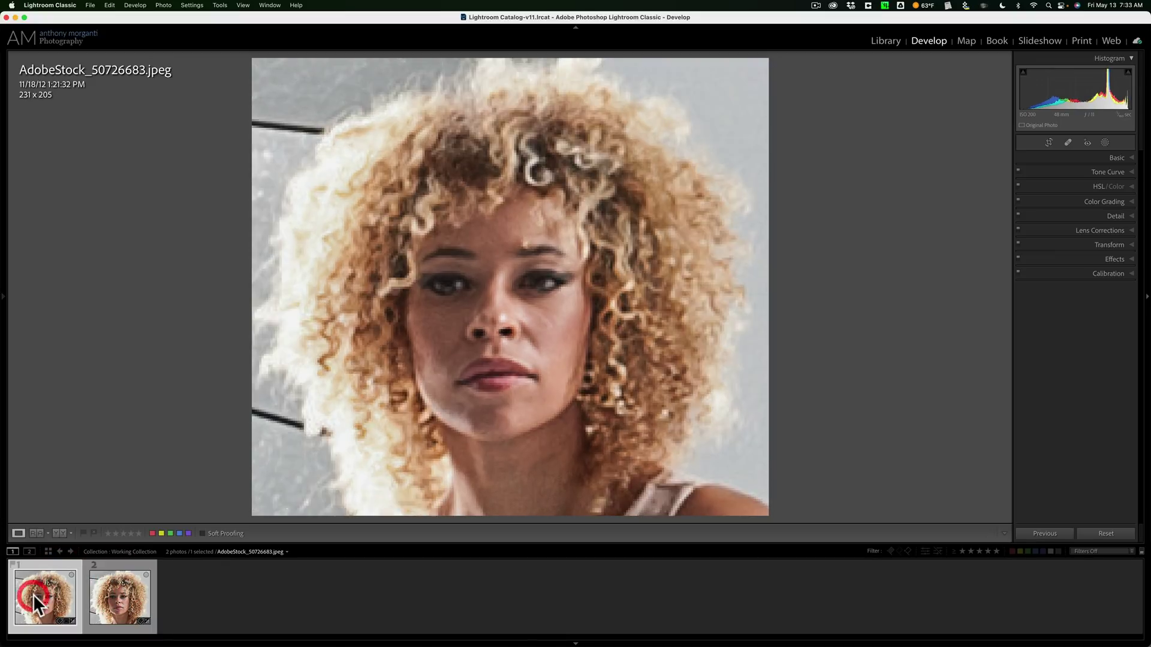
left_click(113, 593)
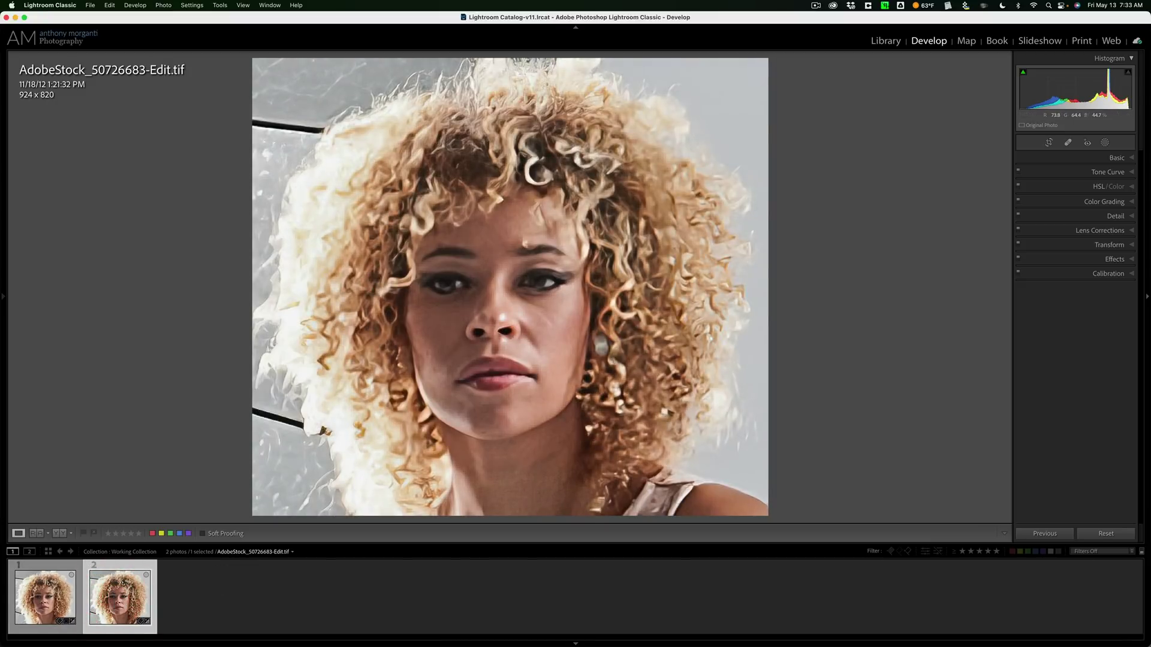